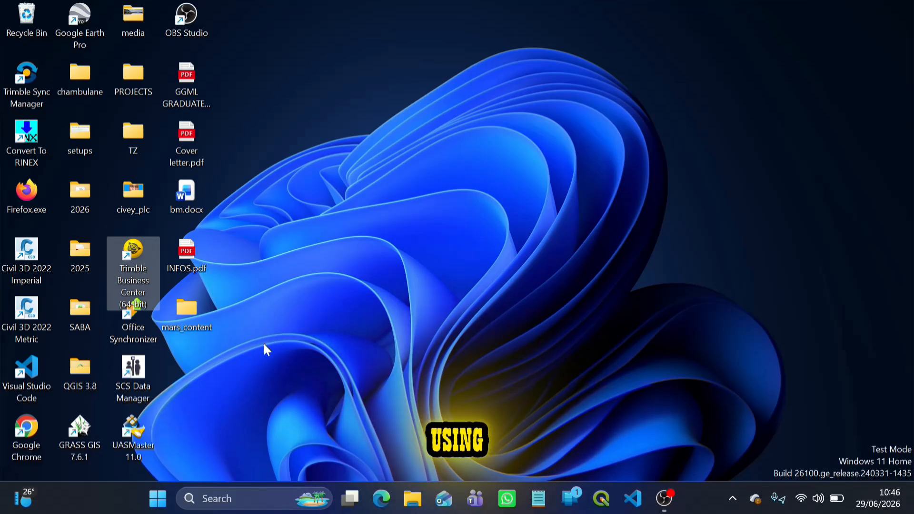
# Launch Trimble Business Center, minimize its console window and start a new project.
pyautogui.doubleClick(128, 278)
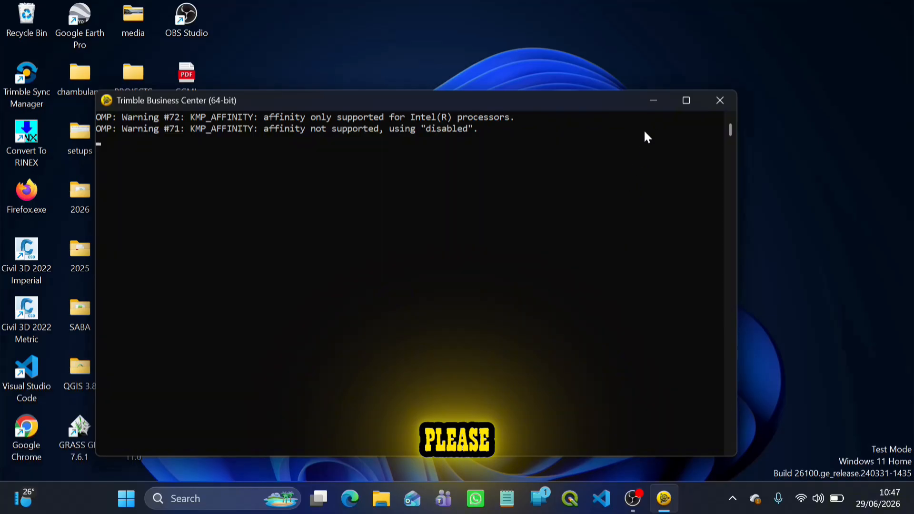
pyautogui.click(651, 101)
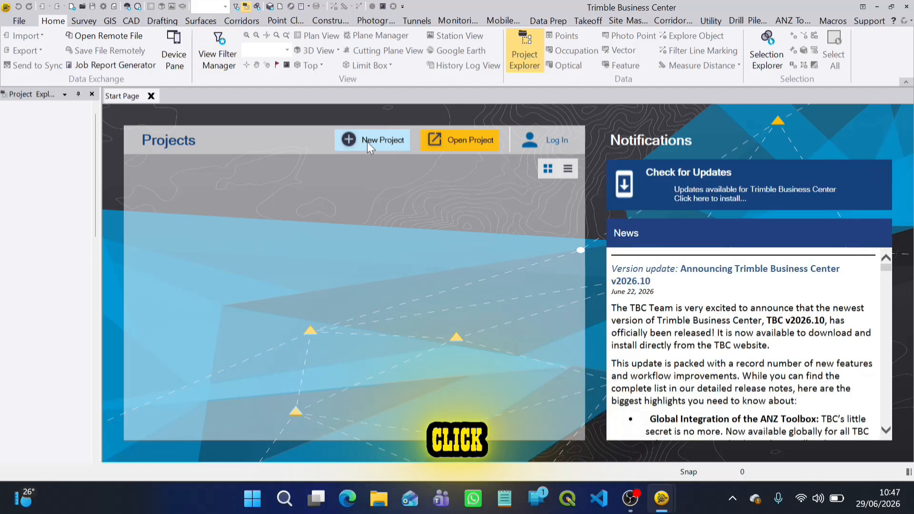
pyautogui.click(364, 142)
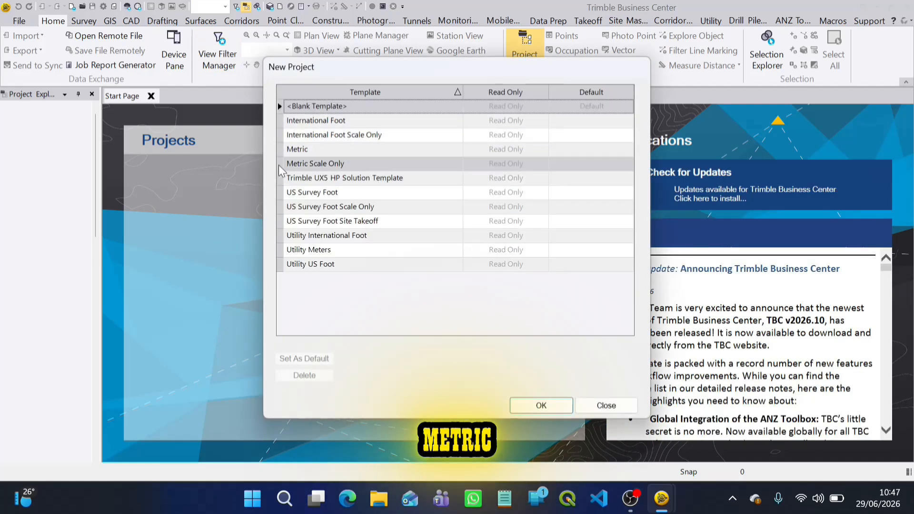
# Set the Metric template as the default and create the new project from it.
pyautogui.click(307, 153)
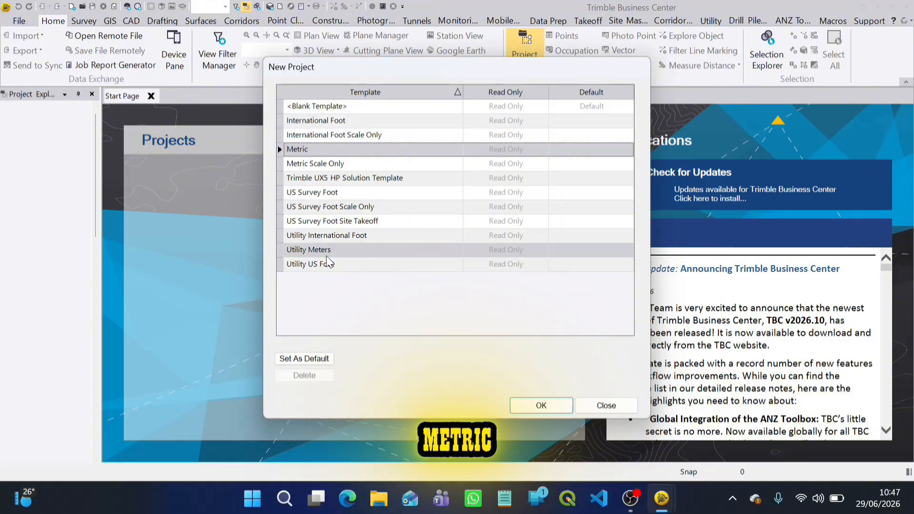
pyautogui.click(359, 115)
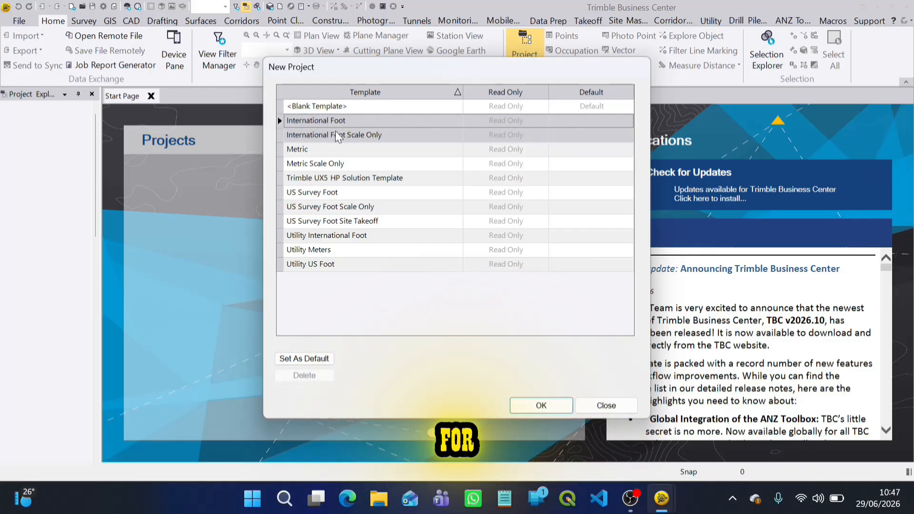
pyautogui.click(300, 151)
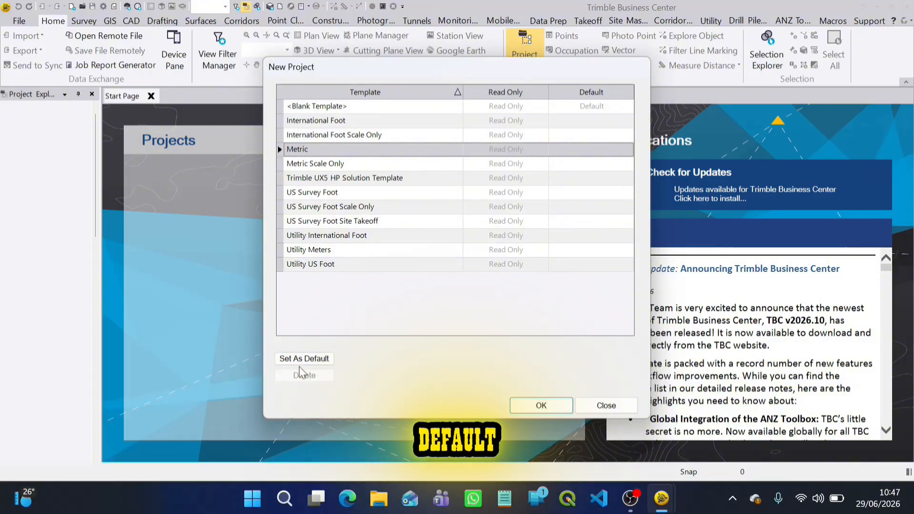
pyautogui.click(288, 362)
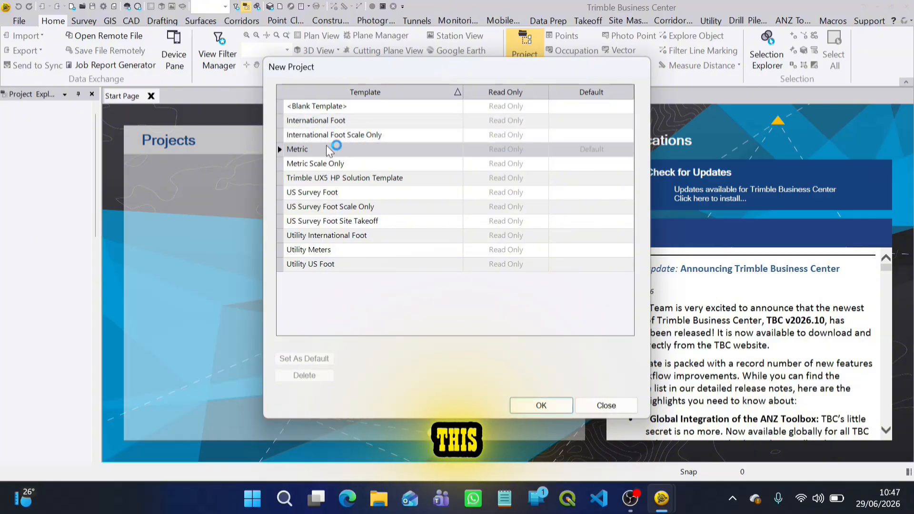
pyautogui.click(548, 408)
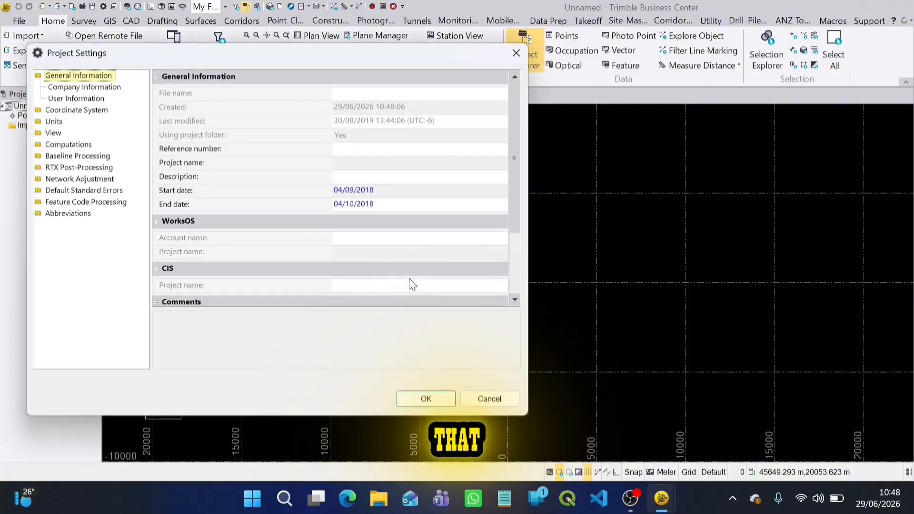
# Look over the General Information project settings and close the dialog.
pyautogui.moveTo(216, 51); pyautogui.dragTo(411, 84)
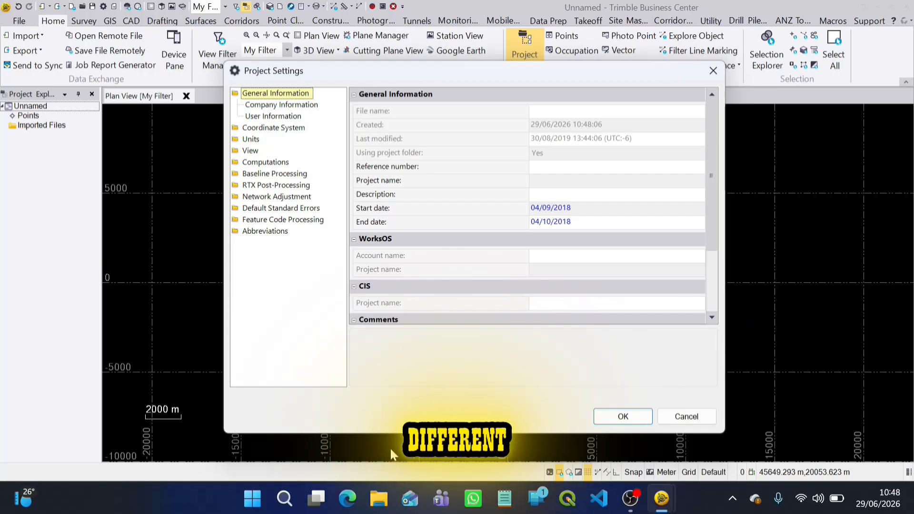
pyautogui.click(713, 71)
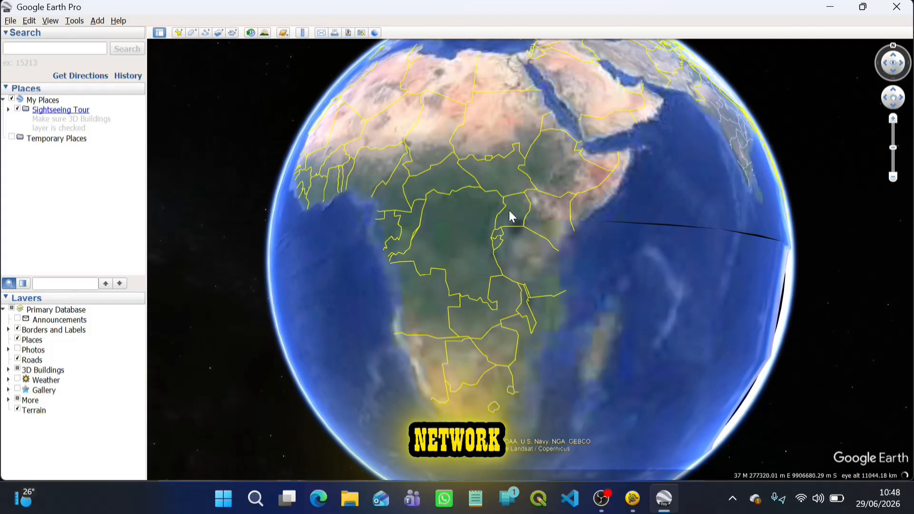
# Switch to Google Earth Pro and add a new placemark in central Tanzania.
pyautogui.scroll(3, 530, 238)
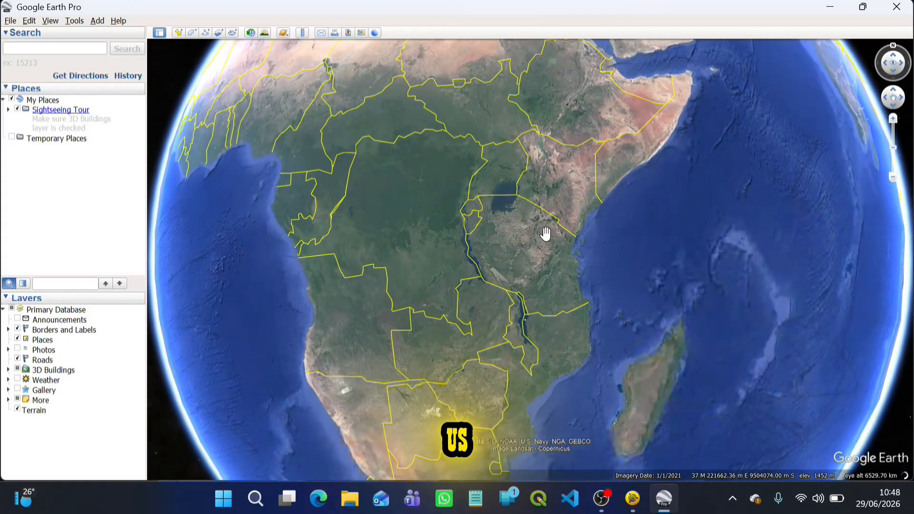
pyautogui.scroll(3, 546, 232)
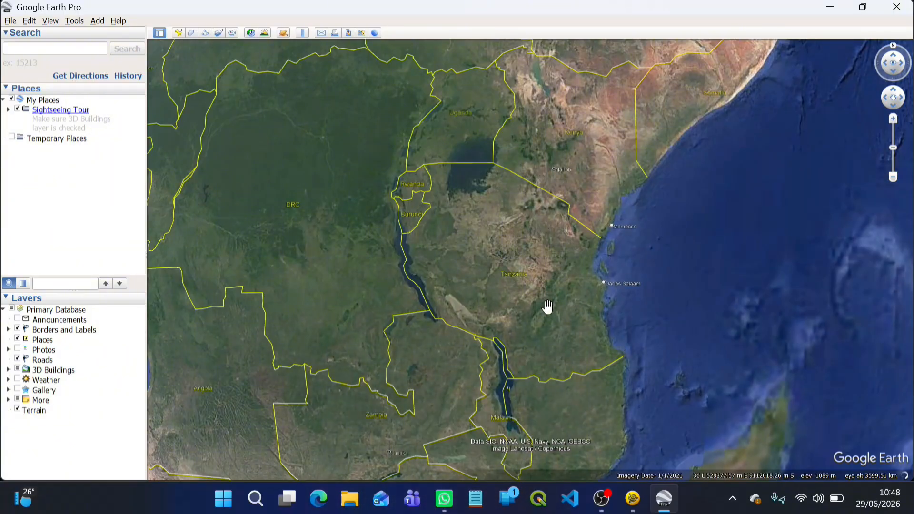
pyautogui.scroll(3, 547, 307)
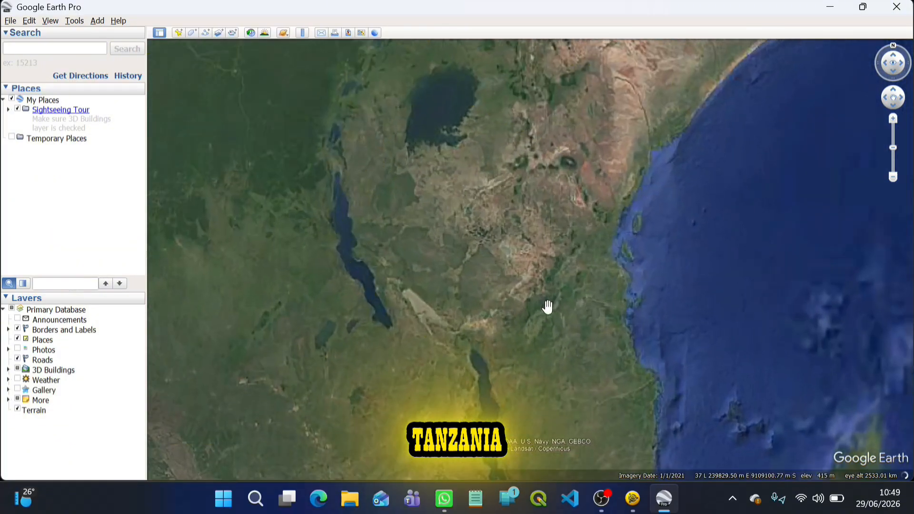
pyautogui.moveTo(547, 277); pyautogui.dragTo(507, 282)
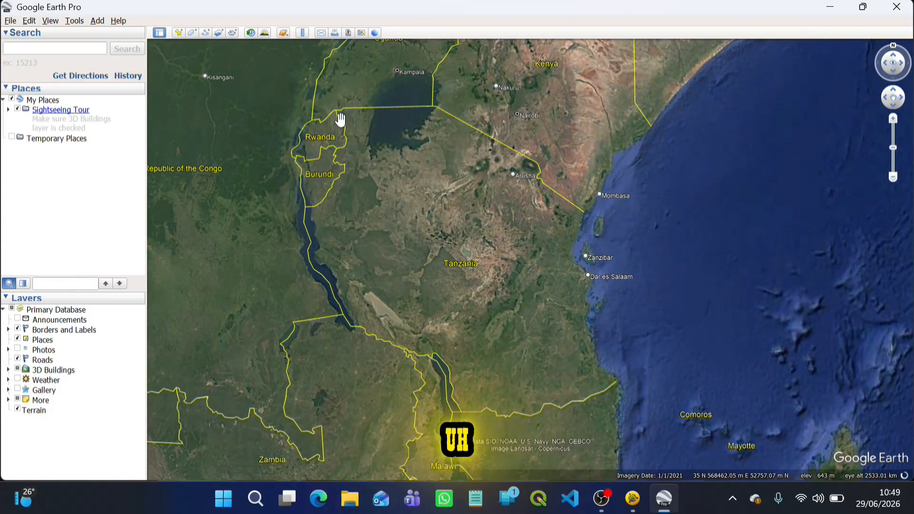
pyautogui.click(176, 34)
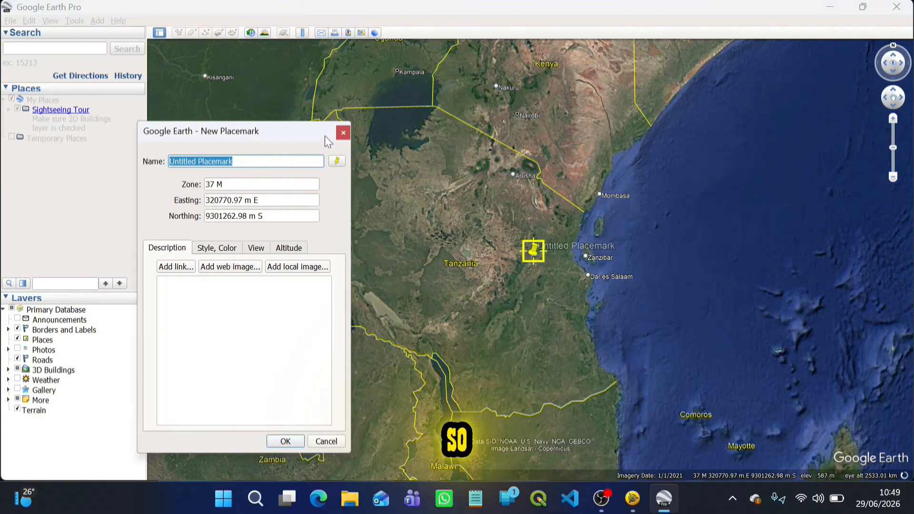
pyautogui.moveTo(279, 129); pyautogui.dragTo(139, 102)
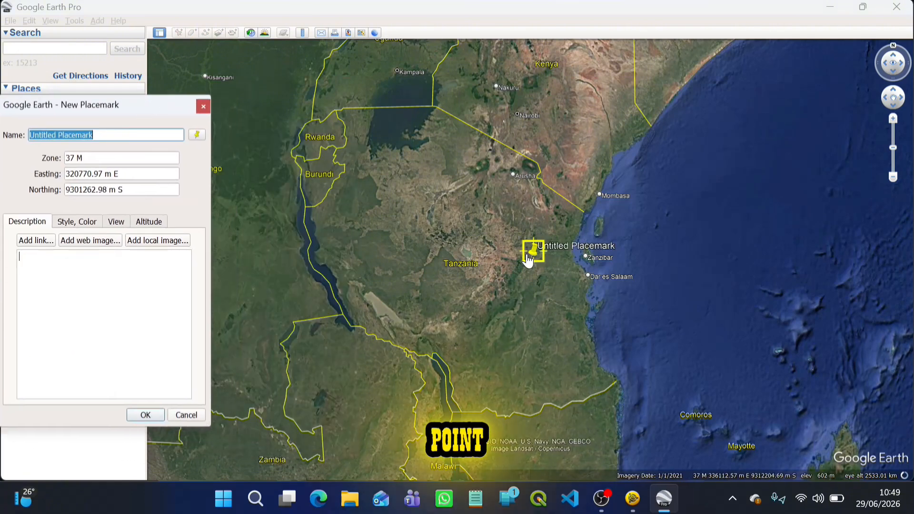
pyautogui.moveTo(537, 261); pyautogui.dragTo(485, 240)
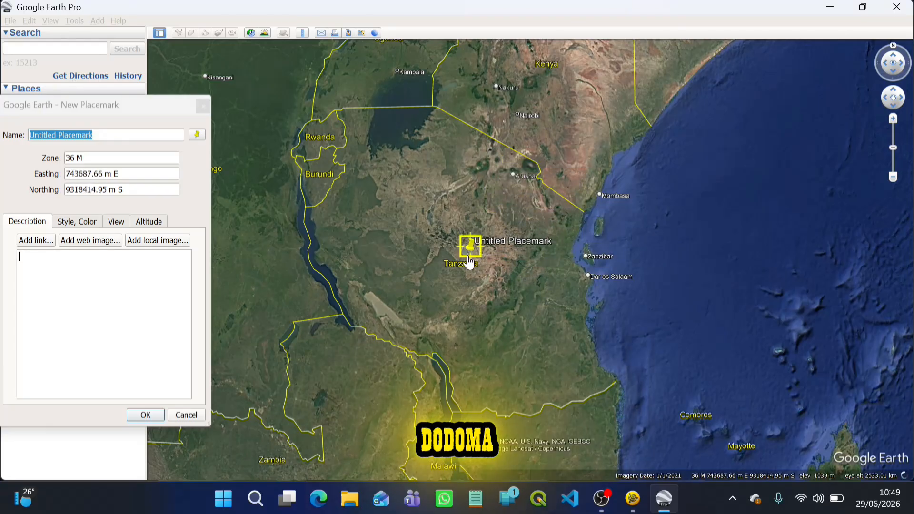
# Move the placemark east across Tanzania to Dar es Salaam and back to Morogoro to check its UTM zone.
pyautogui.scroll(3, 468, 261)
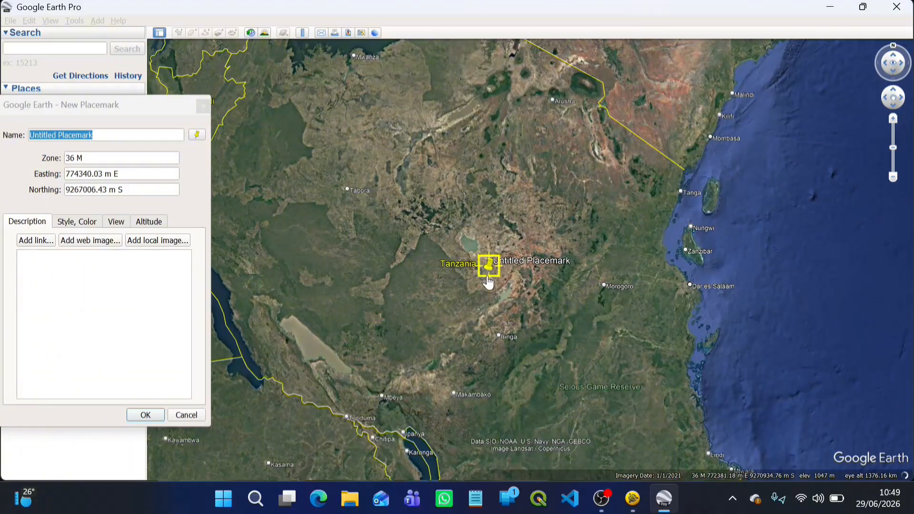
pyautogui.moveTo(488, 282); pyautogui.dragTo(532, 290)
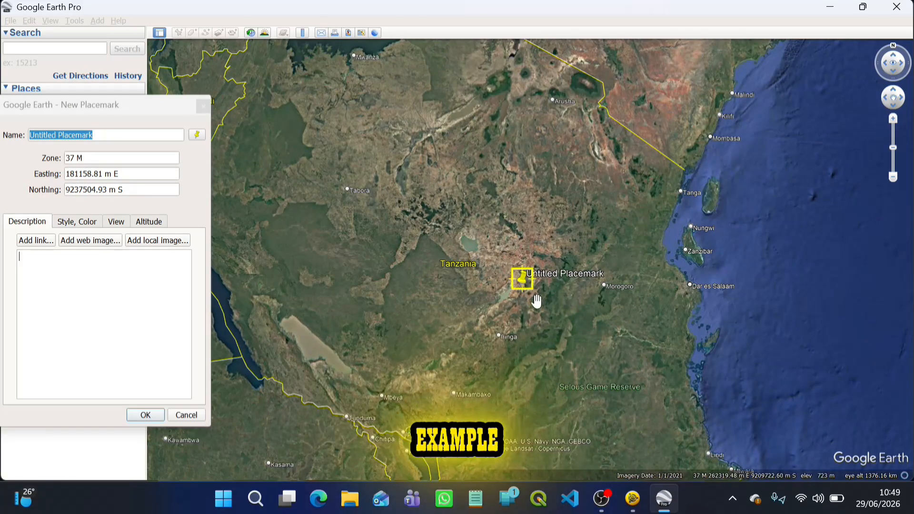
pyautogui.moveTo(525, 287); pyautogui.dragTo(697, 295)
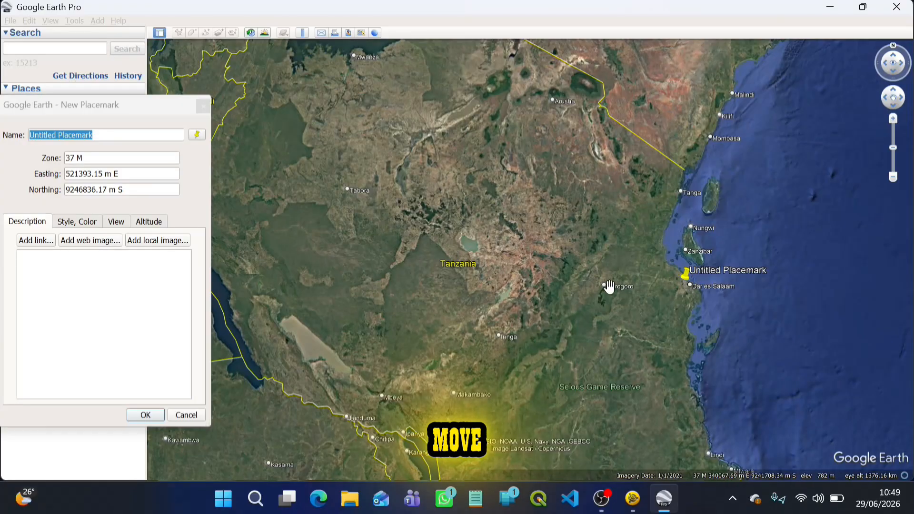
pyautogui.moveTo(689, 284); pyautogui.dragTo(602, 295)
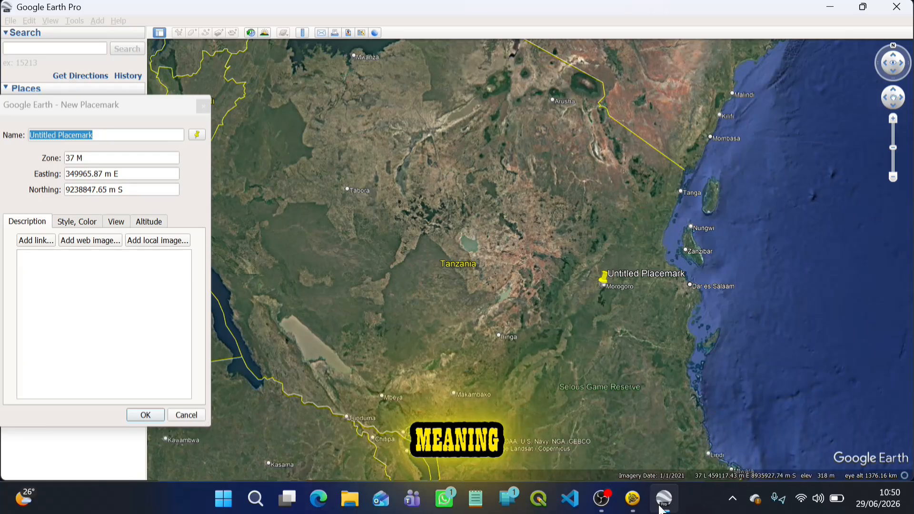
# Compare UTM zones by moving the placemark to Arusha, Morogoro, southern Tanzania, west of Arusha and back to the country's centre.
pyautogui.moveTo(605, 295); pyautogui.dragTo(560, 108)
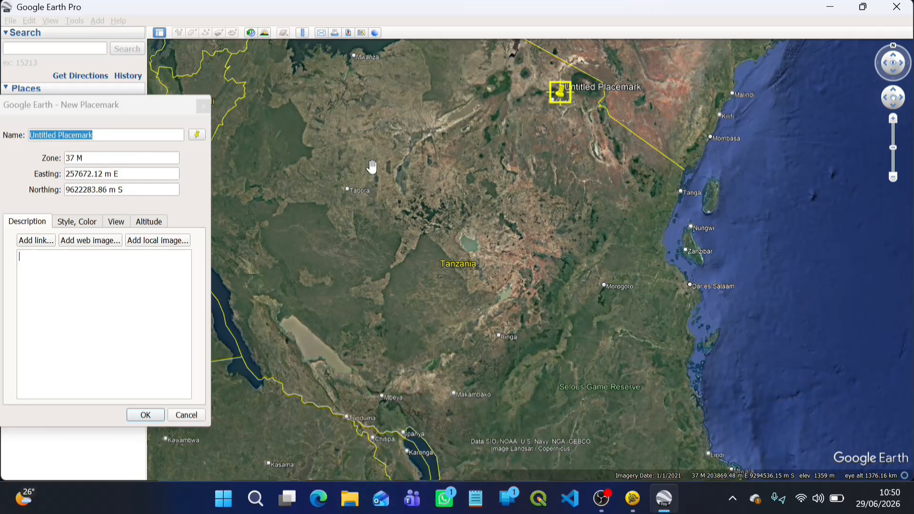
pyautogui.moveTo(560, 105); pyautogui.dragTo(596, 295)
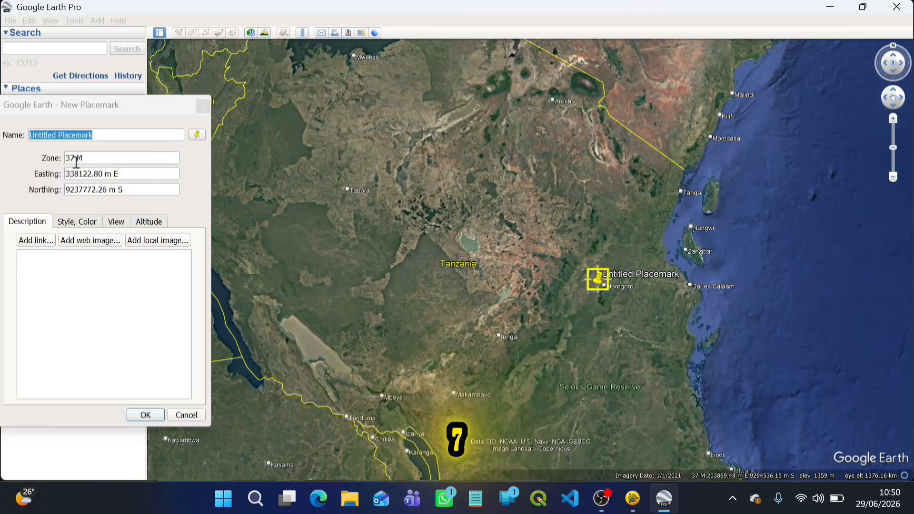
pyautogui.moveTo(600, 289); pyautogui.dragTo(615, 463)
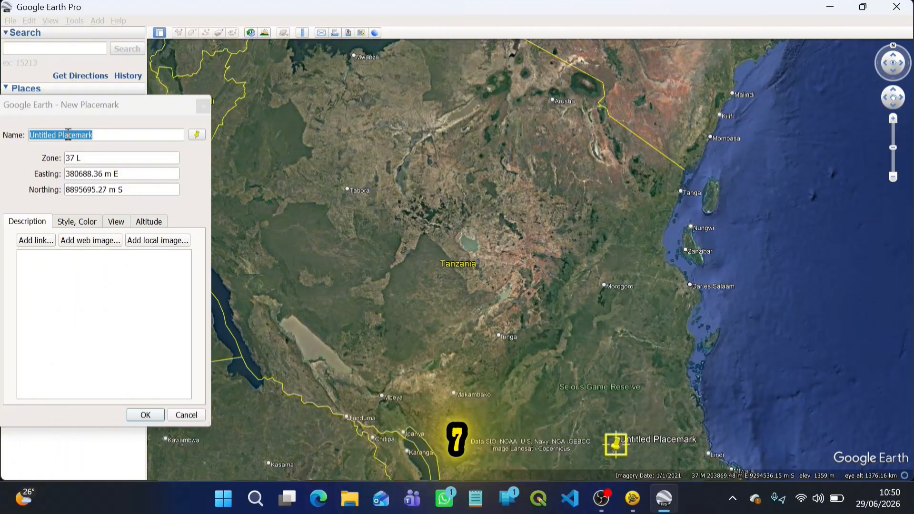
pyautogui.moveTo(616, 443); pyautogui.dragTo(486, 90)
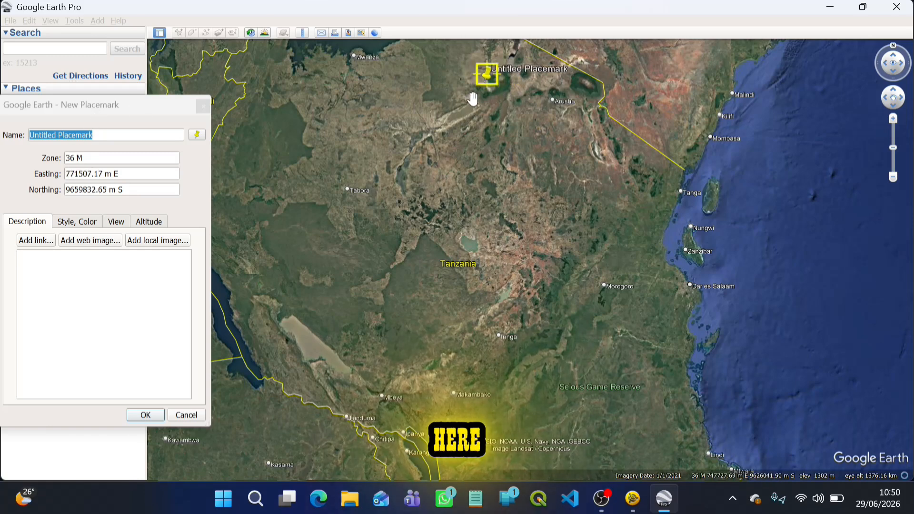
pyautogui.moveTo(489, 90); pyautogui.dragTo(542, 281)
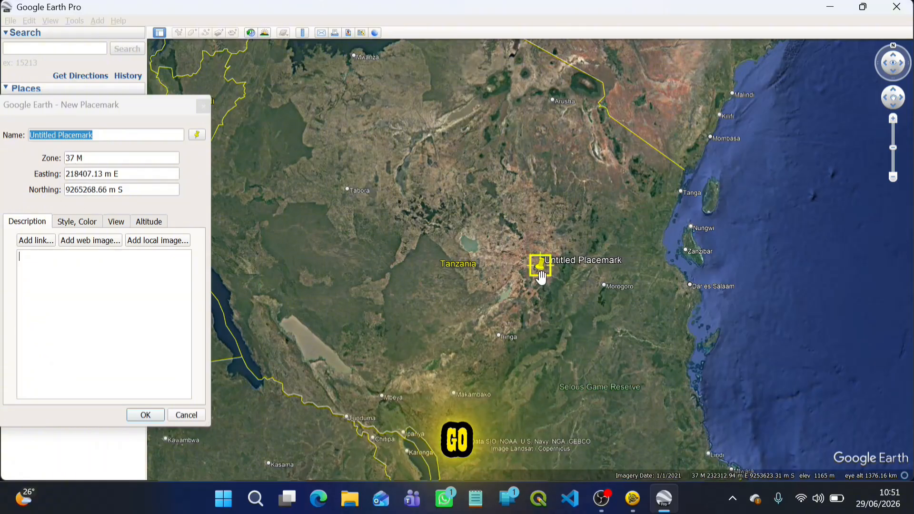
pyautogui.moveTo(536, 281); pyautogui.dragTo(490, 257)
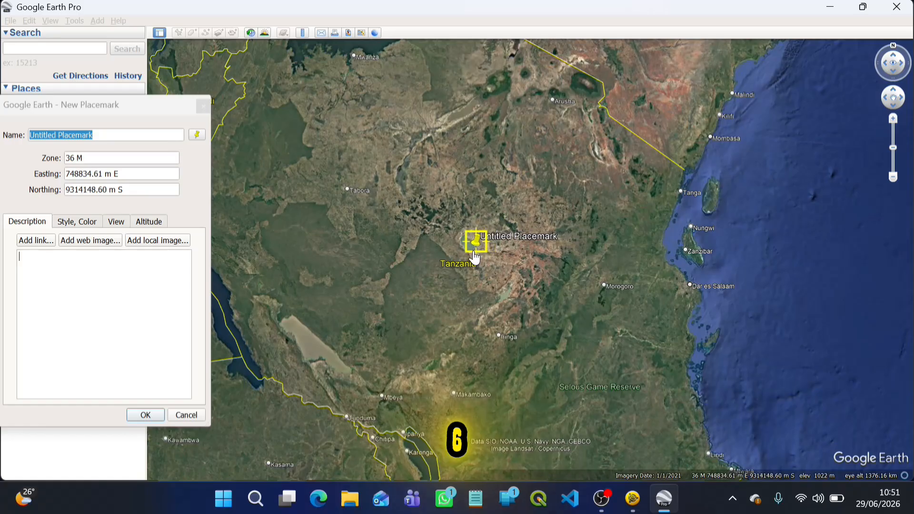
# Move the placemark east from Lake Sulunga past Dodoma to check its UTM zone along the way.
pyautogui.scroll(3, 472, 227)
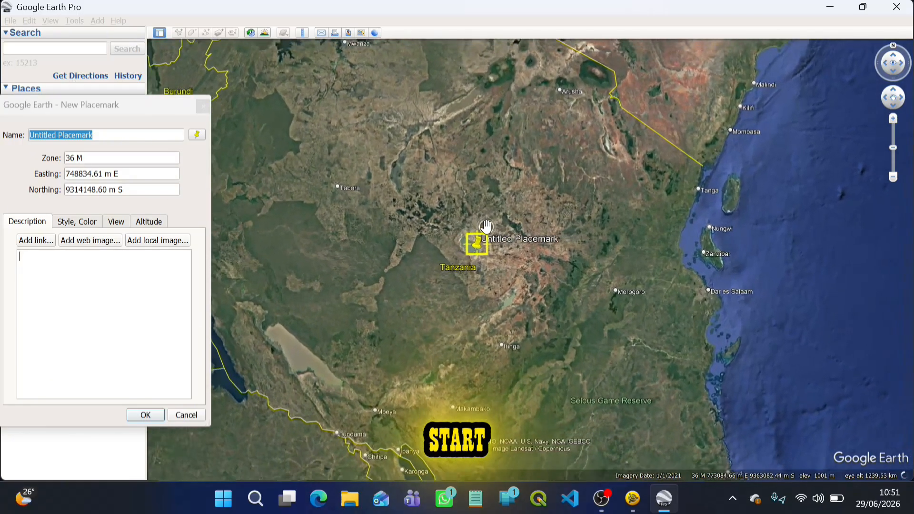
pyautogui.scroll(5, 479, 254)
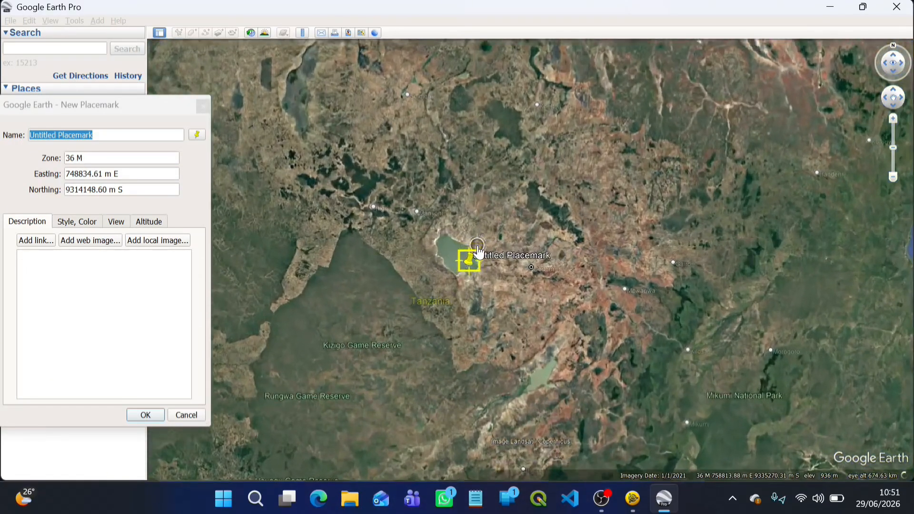
pyautogui.scroll(3, 454, 301)
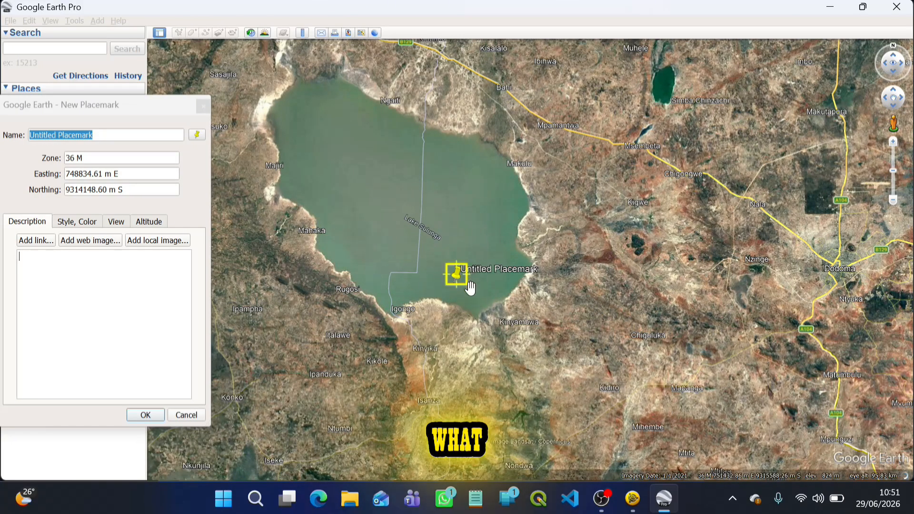
pyautogui.moveTo(462, 285); pyautogui.dragTo(704, 277)
pyautogui.scroll(-3, 269, 317)
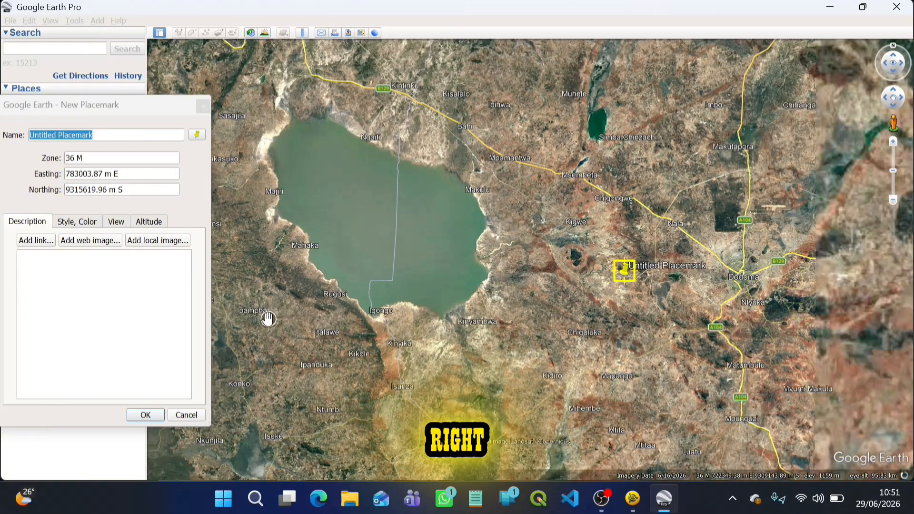
pyautogui.moveTo(594, 285); pyautogui.dragTo(761, 285)
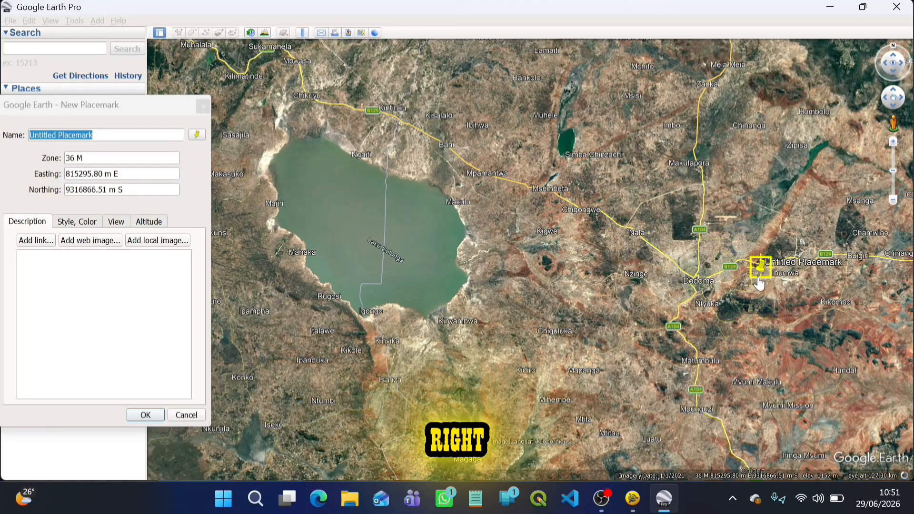
# Shift the placemark east of Dodoma and back toward Chamwino to locate where the UTM zone changes.
pyautogui.scroll(-2, 365, 312)
pyautogui.scroll(-2, 367, 288)
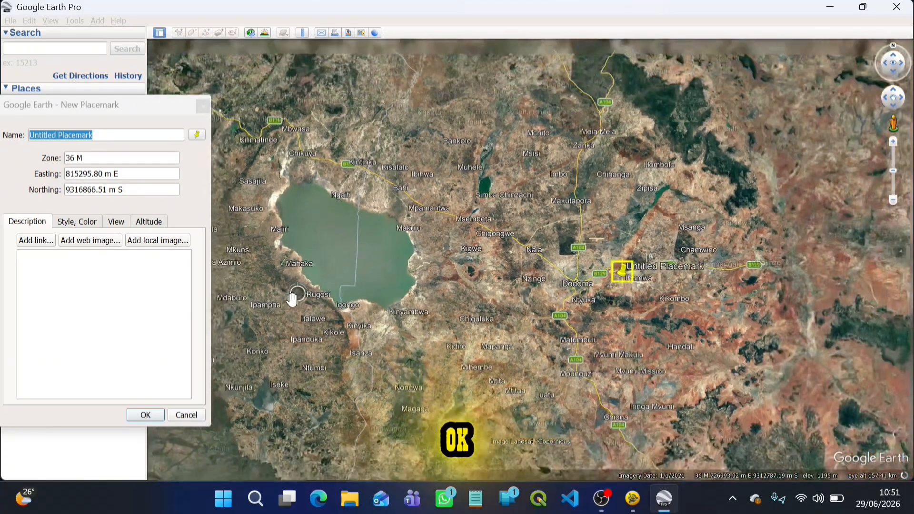
pyautogui.moveTo(642, 287); pyautogui.dragTo(693, 285)
pyautogui.moveTo(748, 287); pyautogui.dragTo(686, 289)
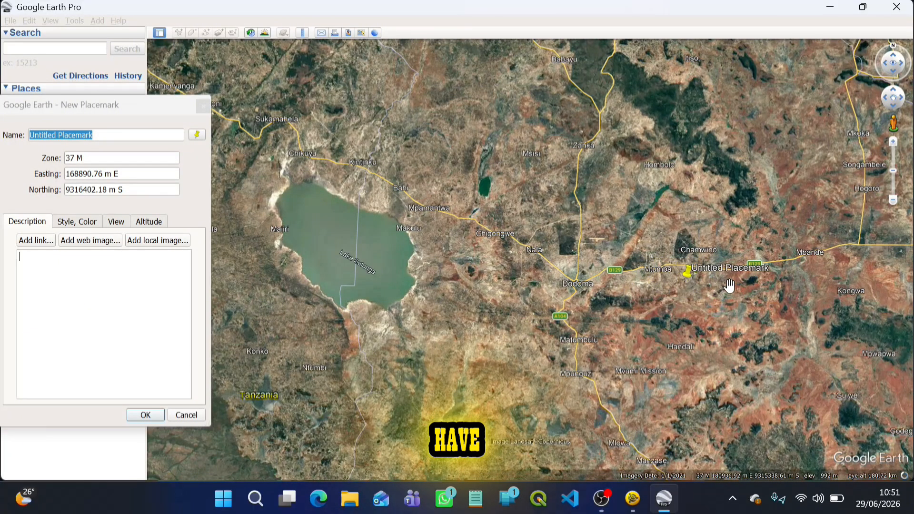
# Examine the zone boundary area around the placemark near Chamwino, up close and across East Africa.
pyautogui.scroll(5, 729, 285)
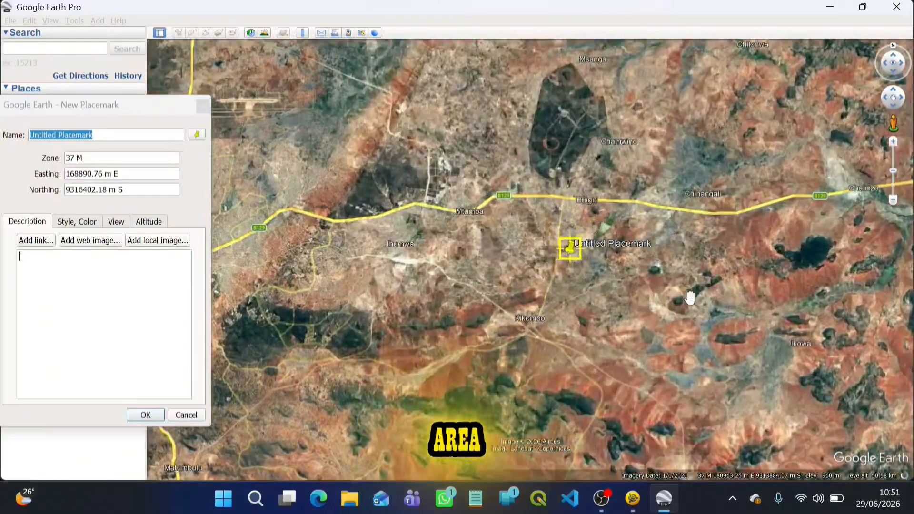
pyautogui.scroll(3, 564, 276)
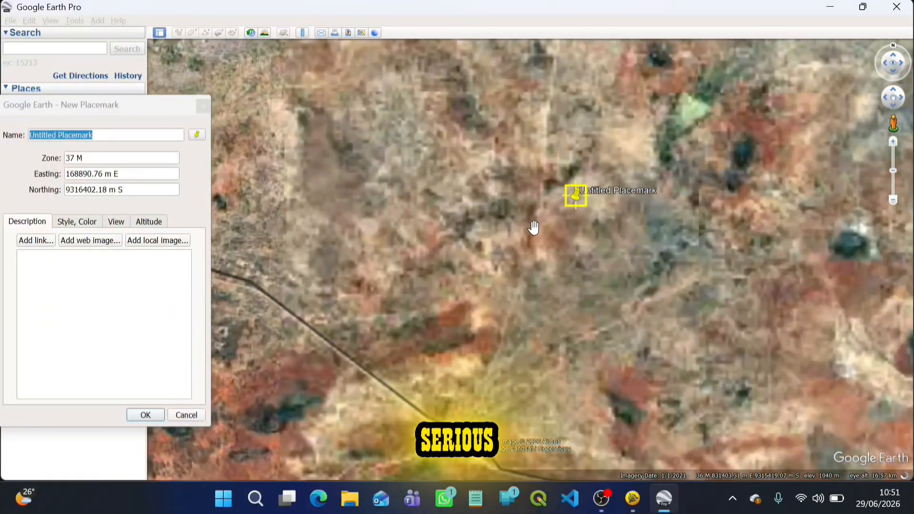
pyautogui.scroll(-2, 516, 276)
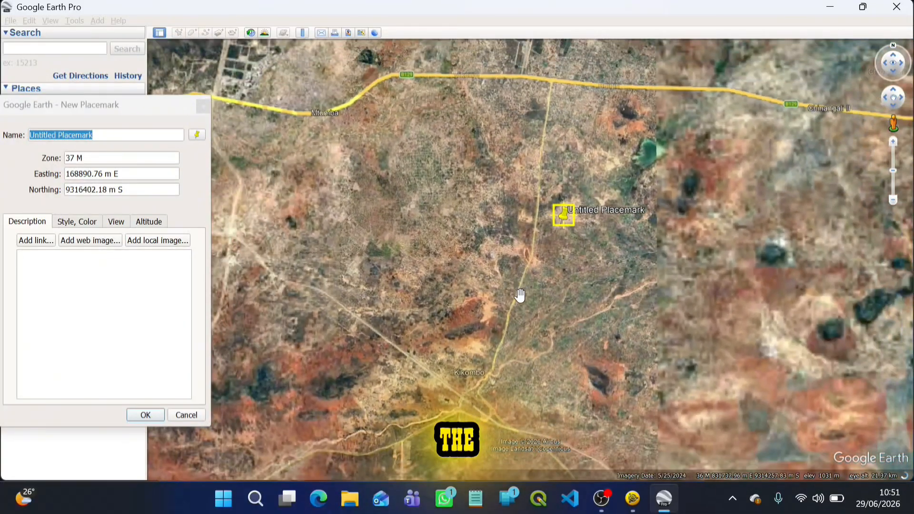
pyautogui.hscroll(5, 519, 299)
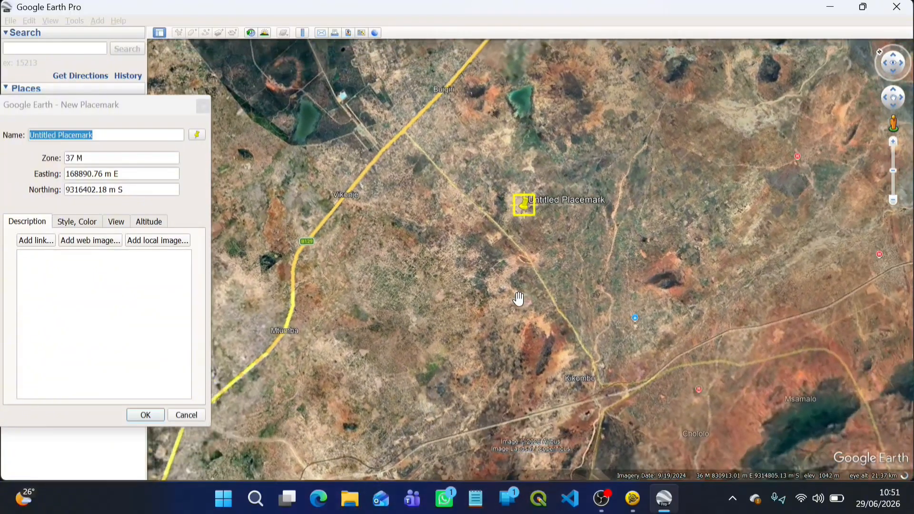
pyautogui.scroll(-5, 510, 294)
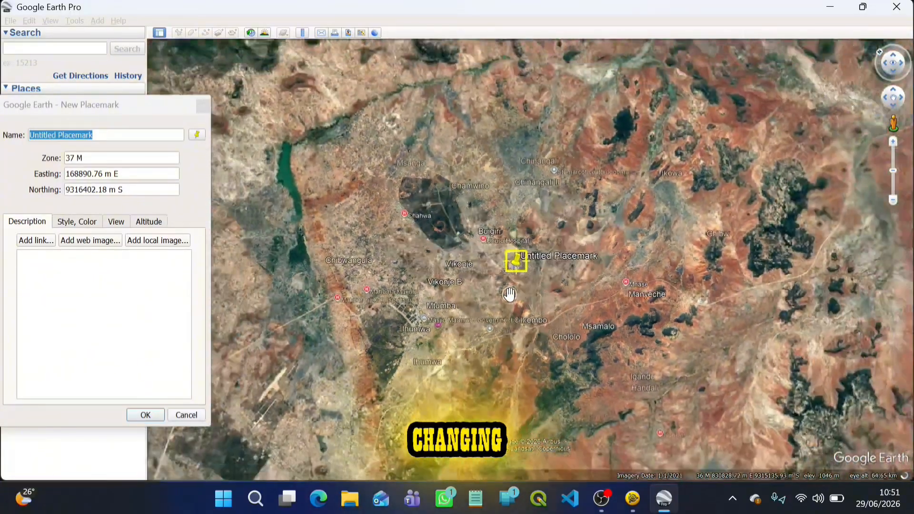
pyautogui.scroll(-5, 509, 294)
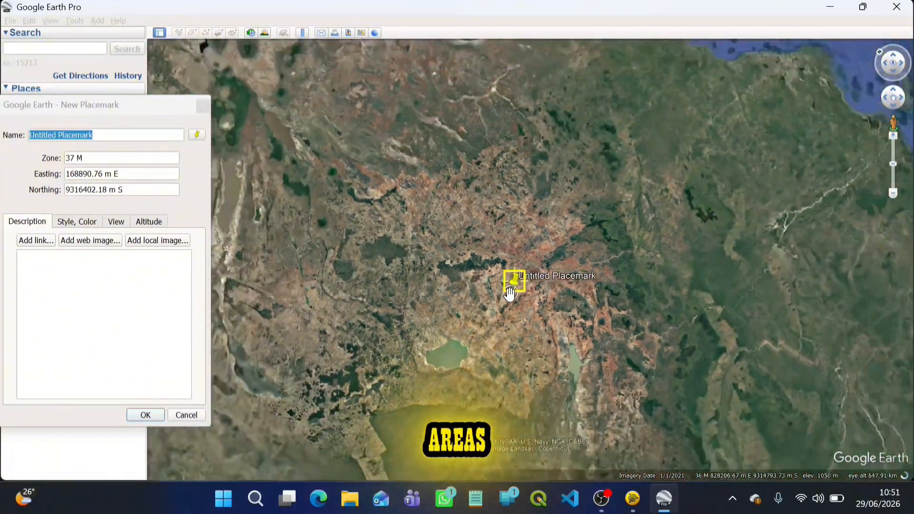
pyautogui.scroll(-5, 513, 281)
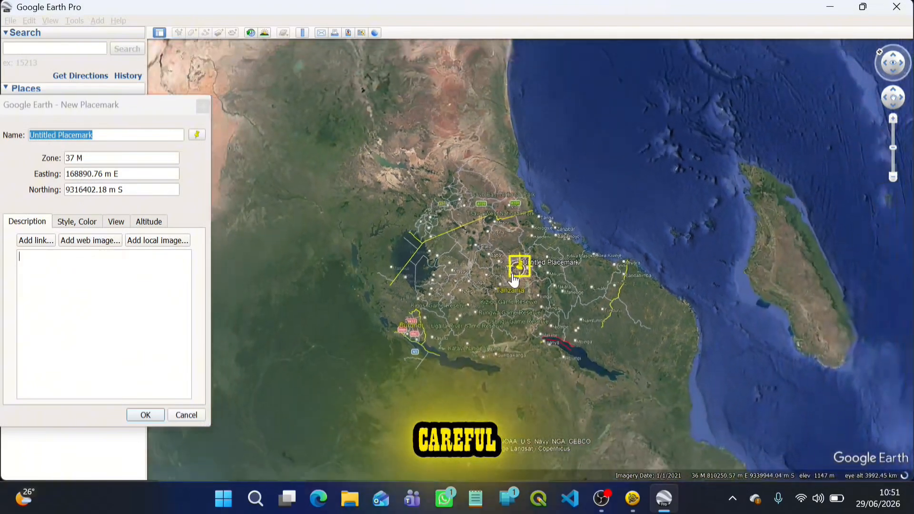
# Move the placemark northwest to Burundi to check its UTM zone.
pyautogui.scroll(4, 513, 281)
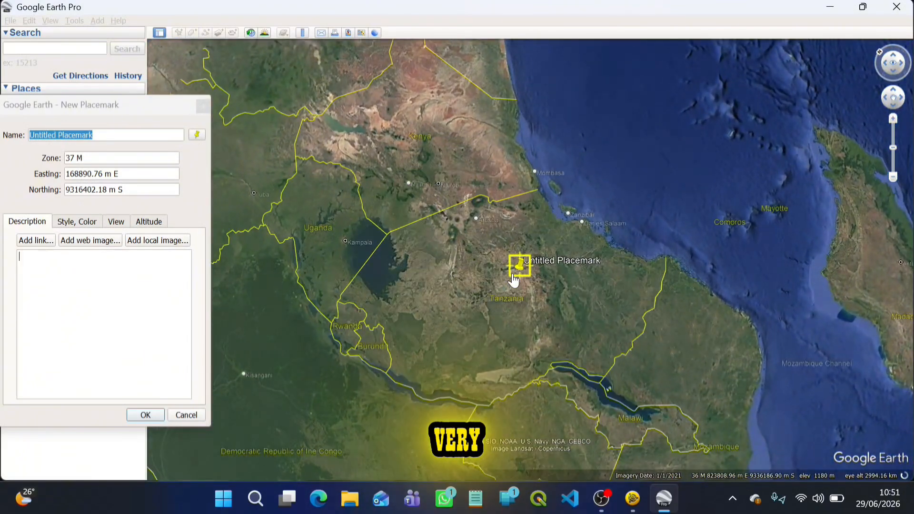
pyautogui.hscroll(-5, 513, 281)
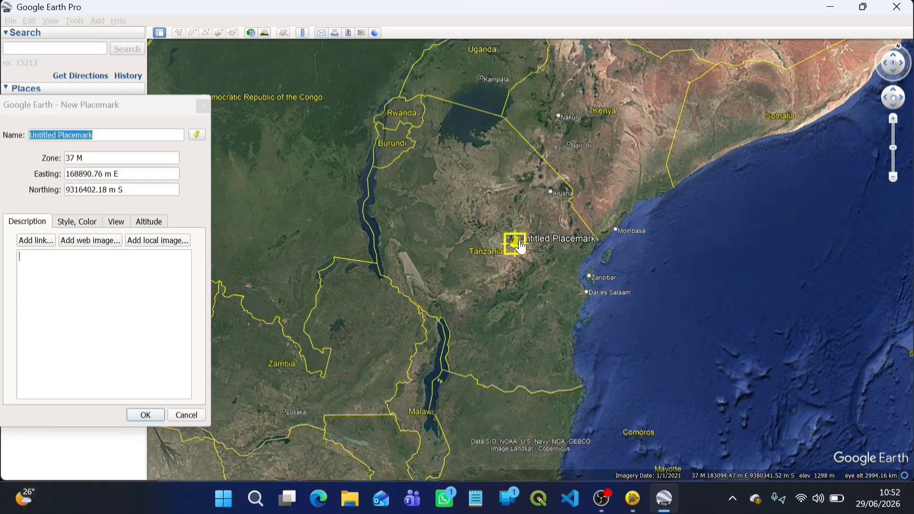
pyautogui.moveTo(521, 248); pyautogui.dragTo(385, 170)
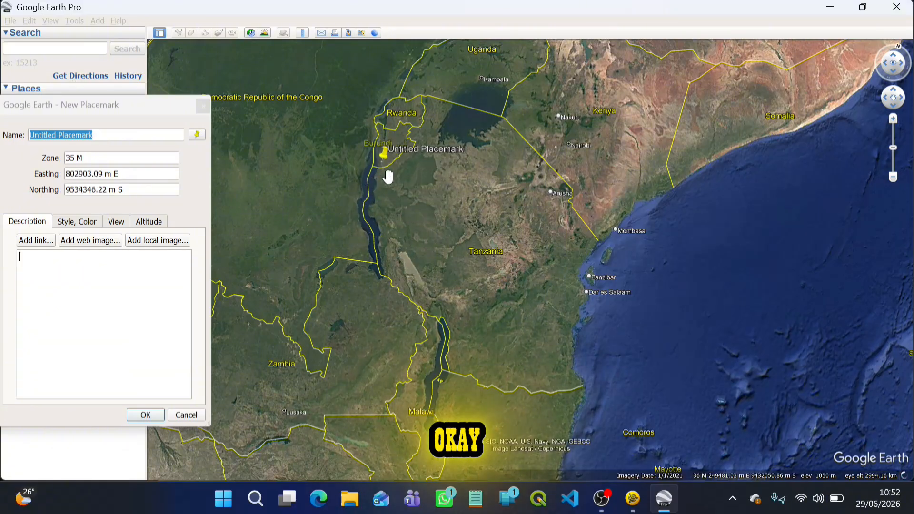
# Discard the new placemark, close Google Earth Pro and switch back to the unnamed project in Trimble Business Center.
pyautogui.click(199, 111)
pyautogui.click(901, 5)
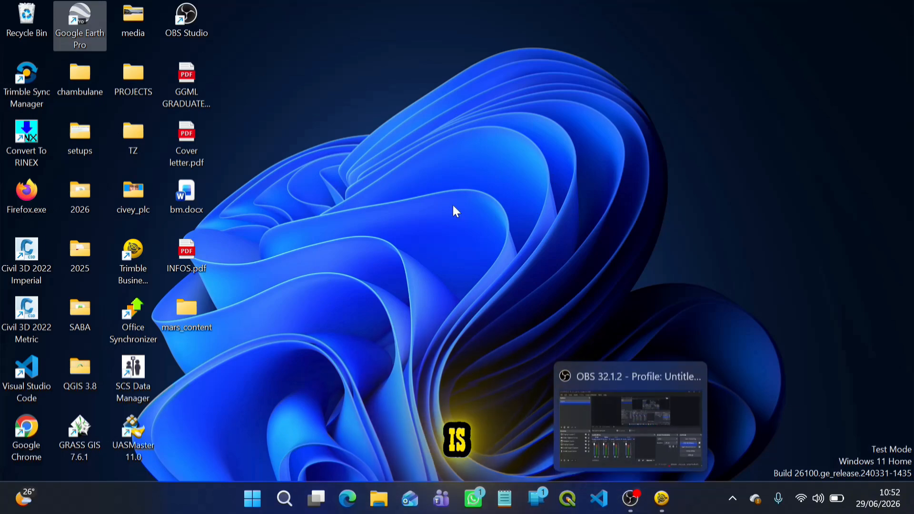
pyautogui.click(662, 499)
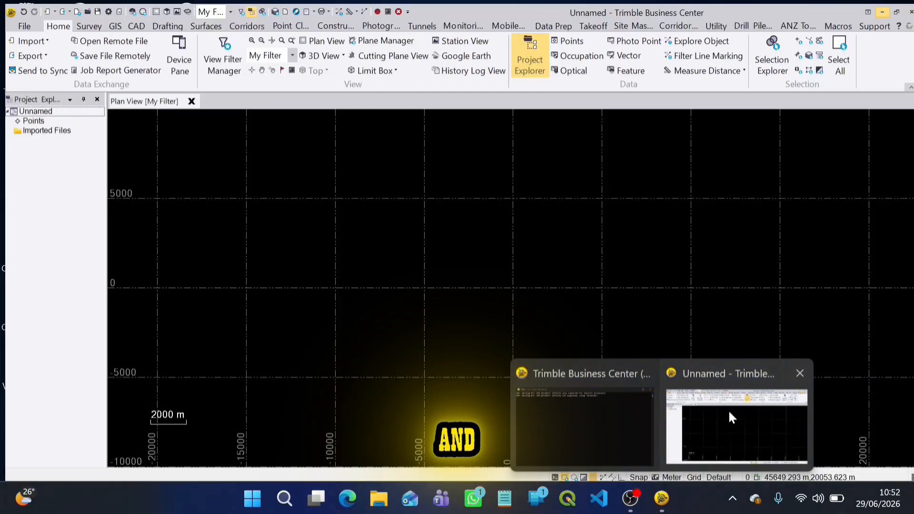
pyautogui.click(728, 410)
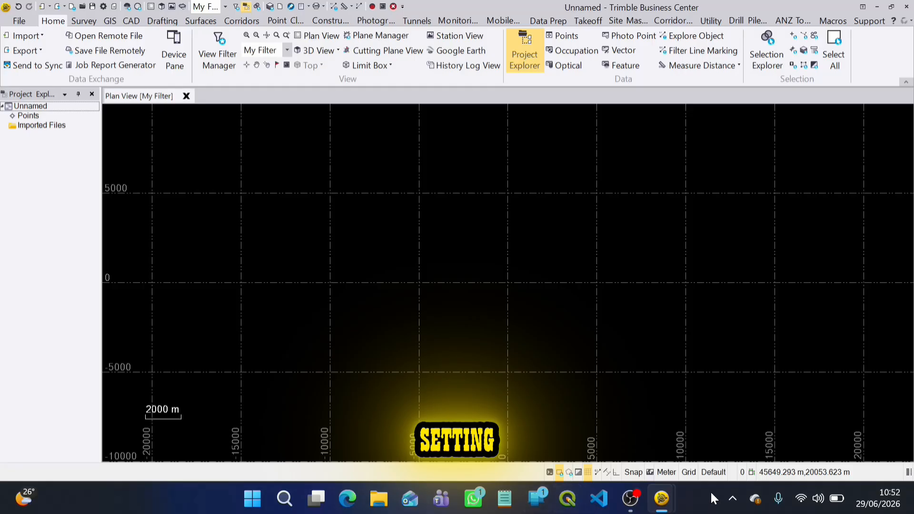
# Open the project settings and review the General Information fields for file name, creation date and reference number.
pyautogui.click(73, 7)
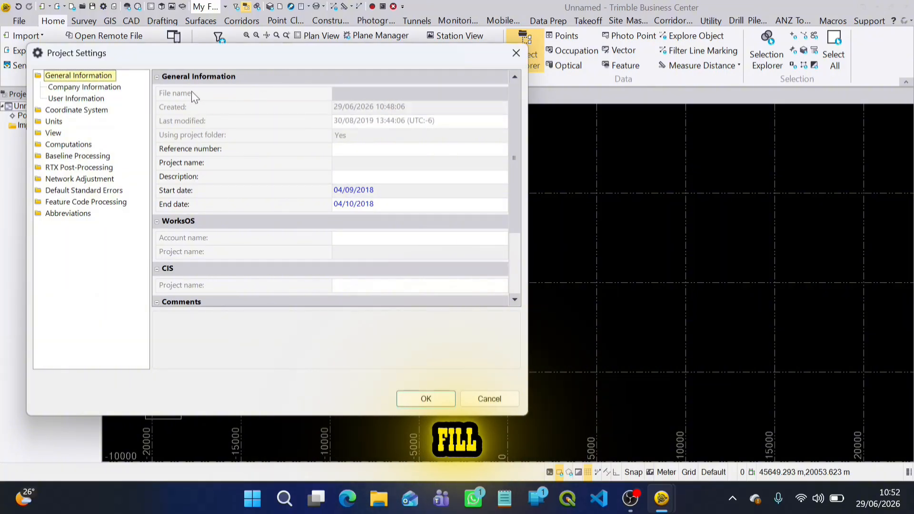
pyautogui.click(359, 94)
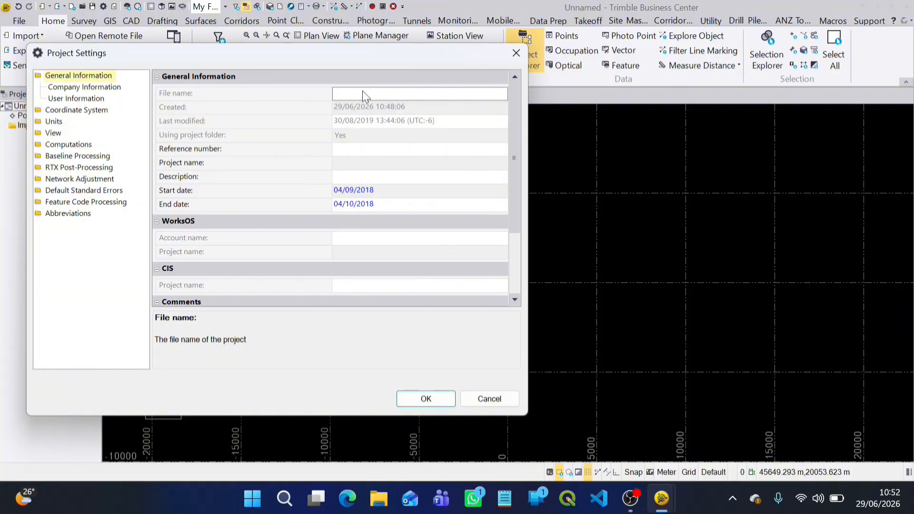
pyautogui.click(362, 109)
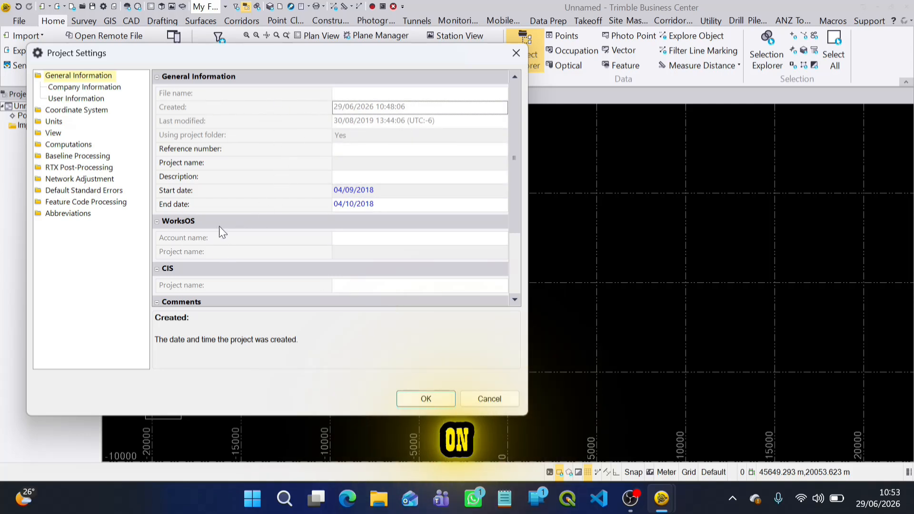
pyautogui.click(386, 149)
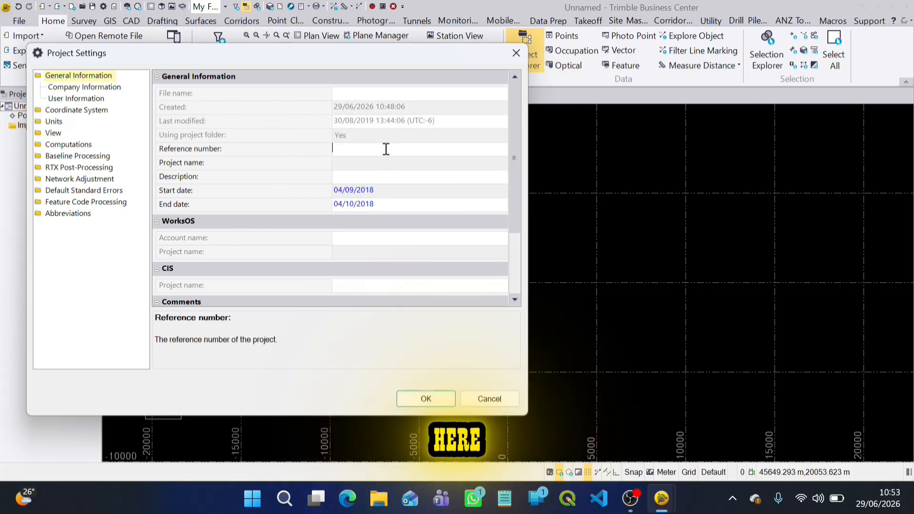
pyautogui.click(349, 165)
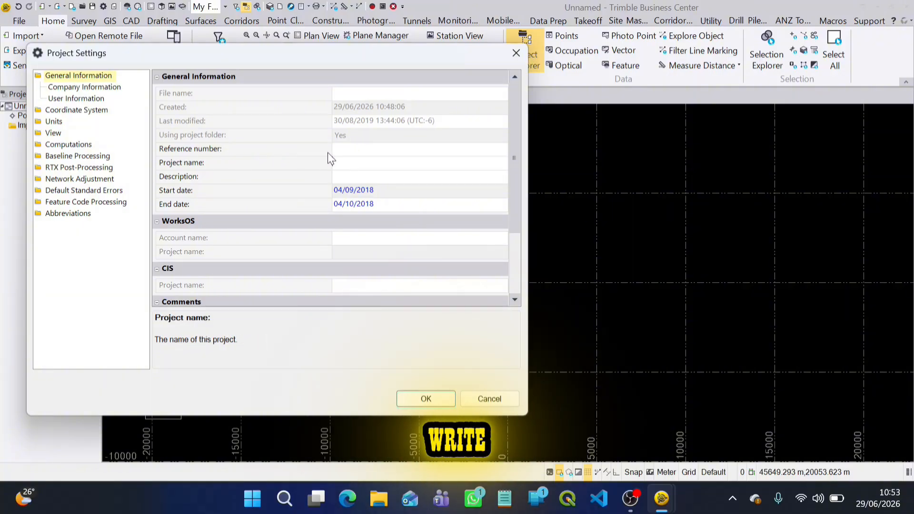
pyautogui.write('kjj')
pyautogui.press('BackSpace')
pyautogui.press('BackSpace')
pyautogui.press('BackSpace')
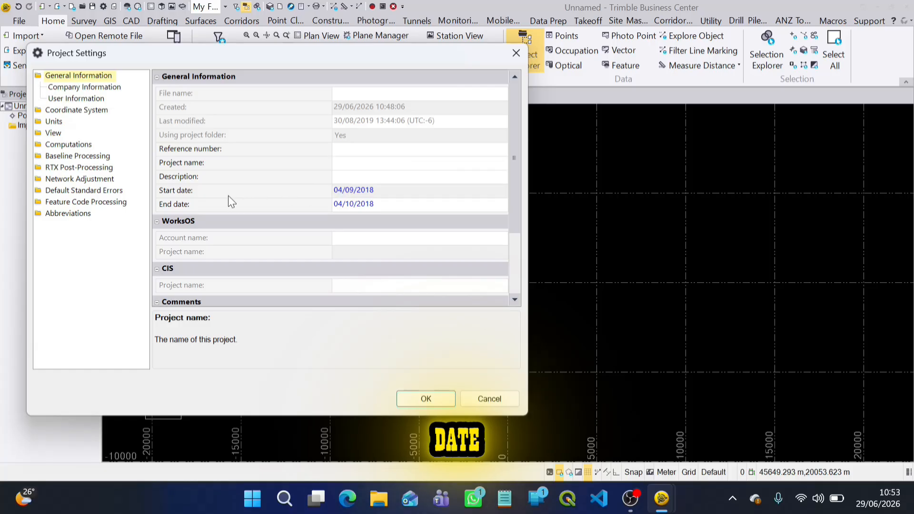
# Review the project start date, the Company Information fields and the User Information fields.
pyautogui.click(378, 187)
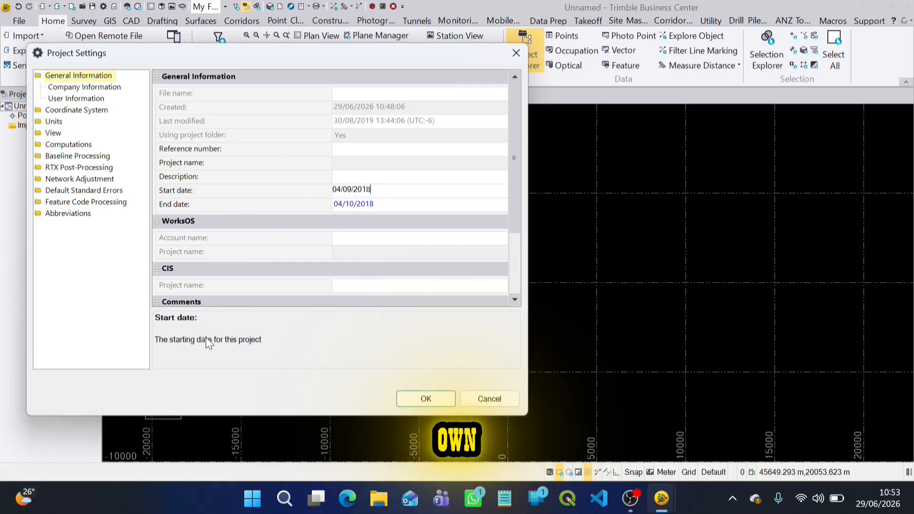
pyautogui.click(70, 90)
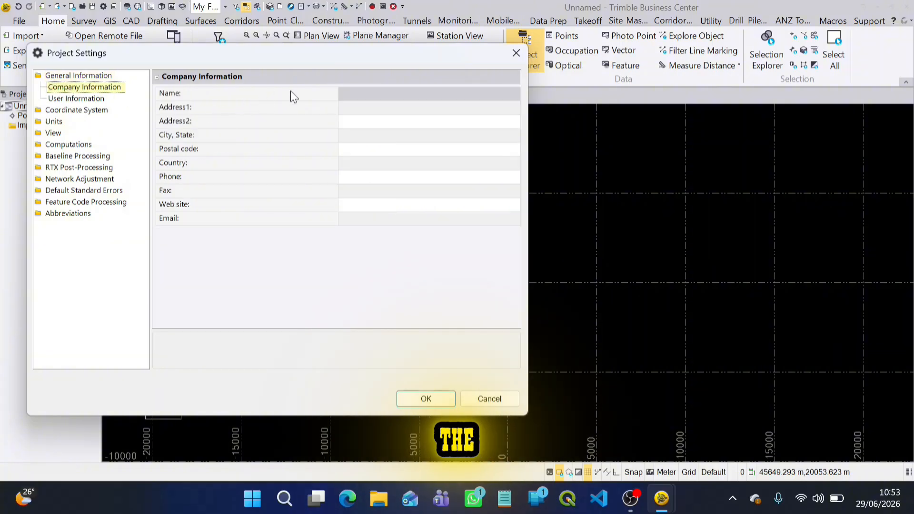
pyautogui.click(357, 93)
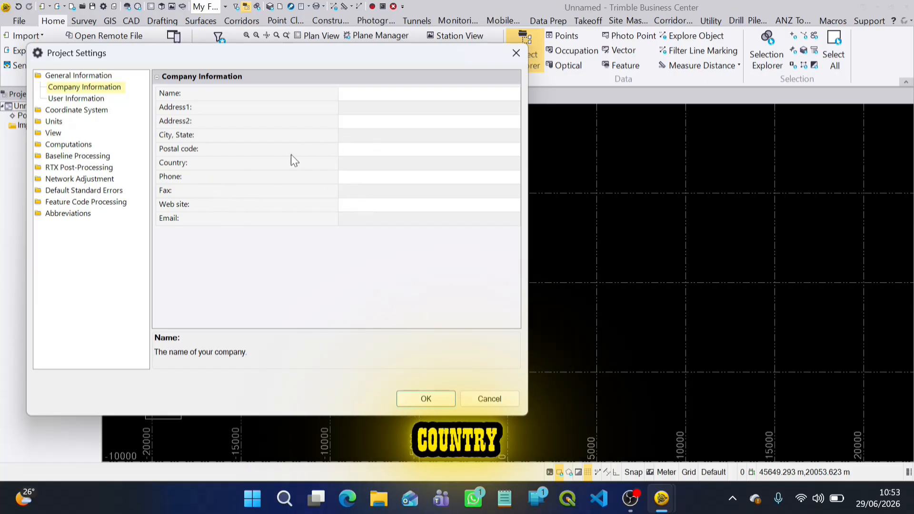
pyautogui.click(76, 98)
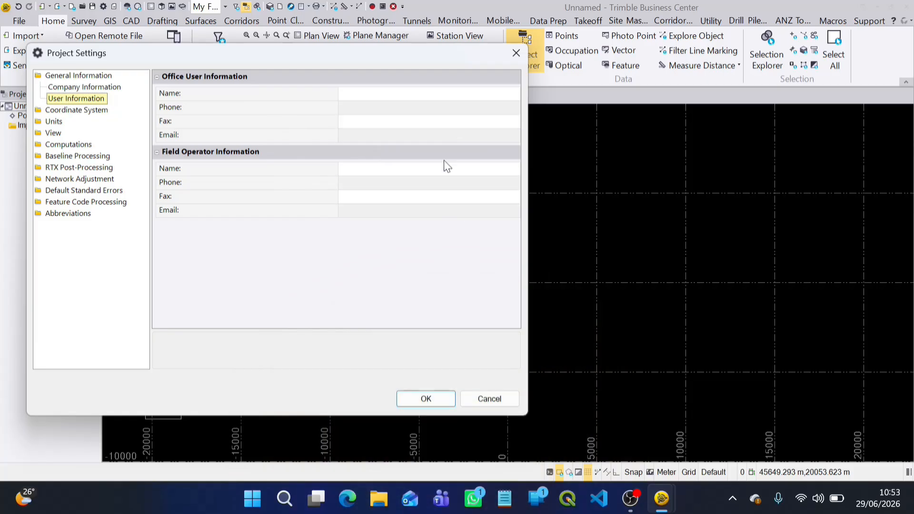
# Review the coordinate system summary, including the global reference datum, reference epoch and geoid model.
pyautogui.click(69, 110)
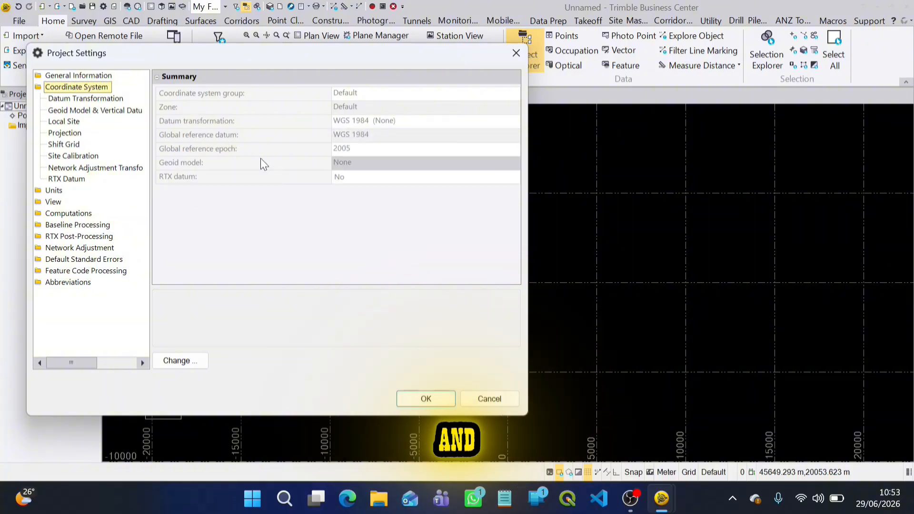
pyautogui.click(209, 135)
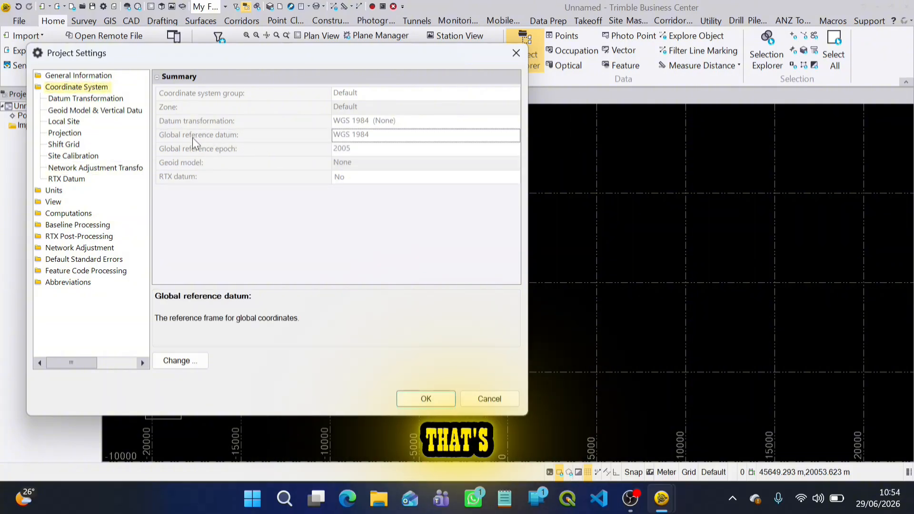
pyautogui.click(401, 147)
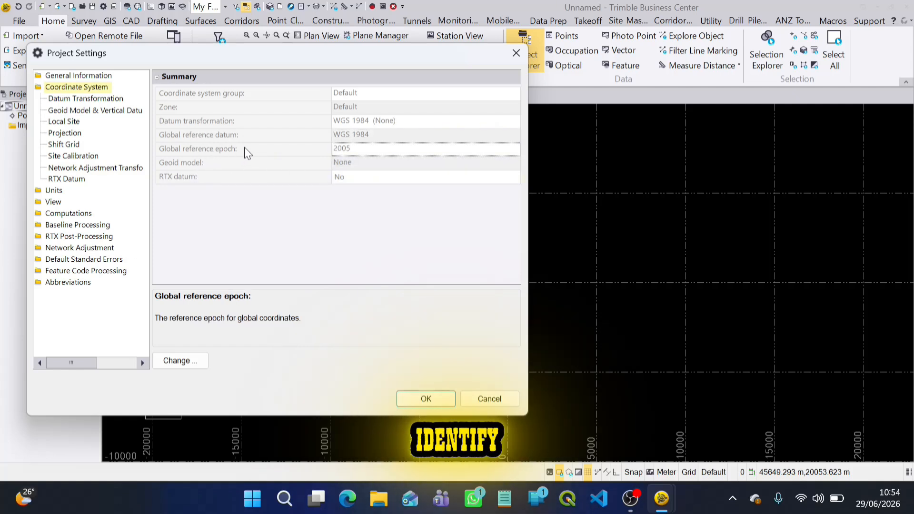
pyautogui.click(347, 162)
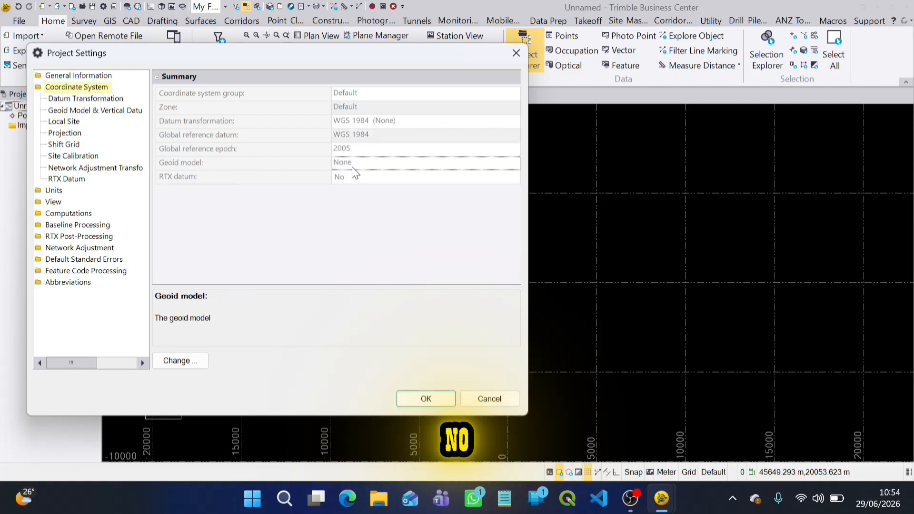
# Start changing the project's coordinate system by Coordinate System and Zone, and look through the list of available systems.
pyautogui.click(182, 361)
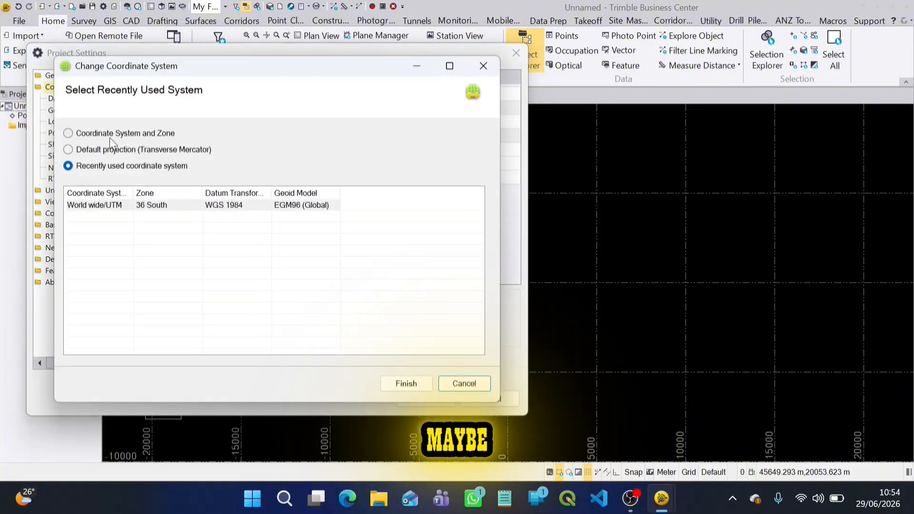
pyautogui.click(138, 133)
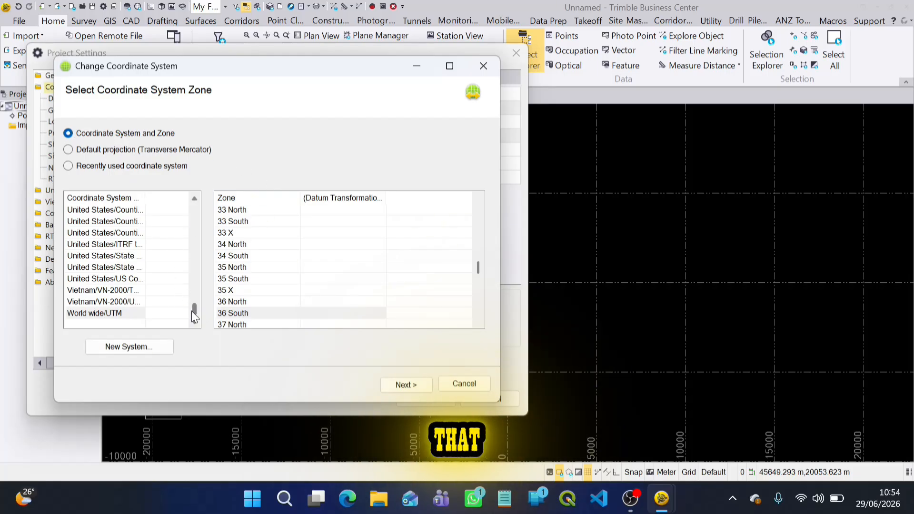
pyautogui.moveTo(191, 311)
pyautogui.mouseDown()
pyautogui.moveTo(195, 207)
pyautogui.moveTo(201, 313)
pyautogui.mouseUp()
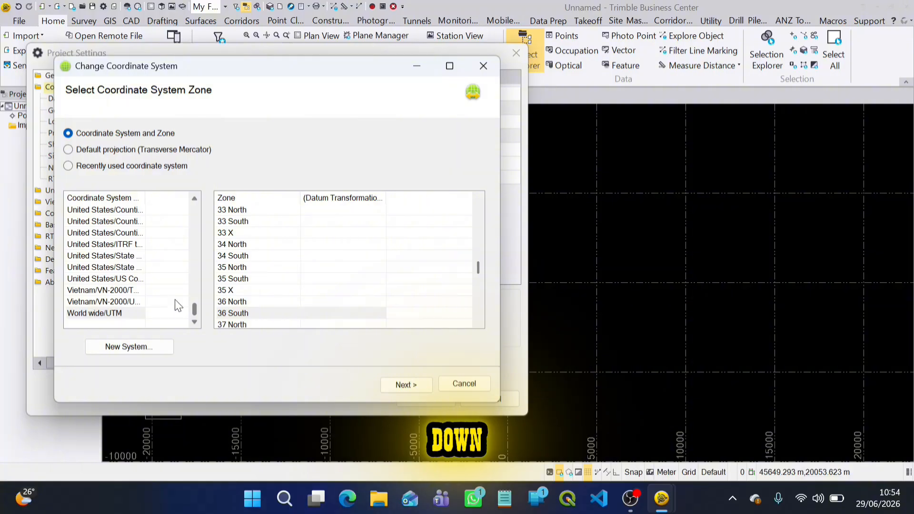
pyautogui.click(85, 221)
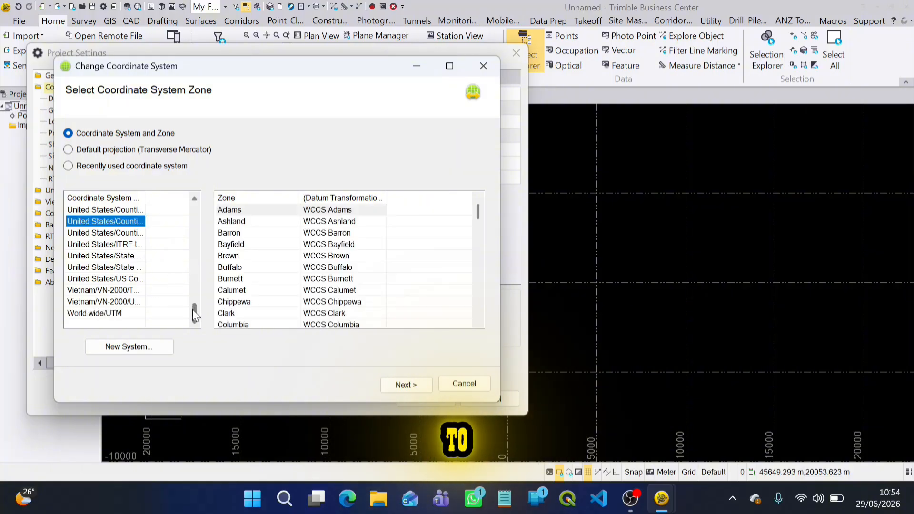
pyautogui.moveTo(193, 309)
pyautogui.mouseDown()
pyautogui.moveTo(193, 213)
pyautogui.moveTo(200, 316)
pyautogui.mouseUp()
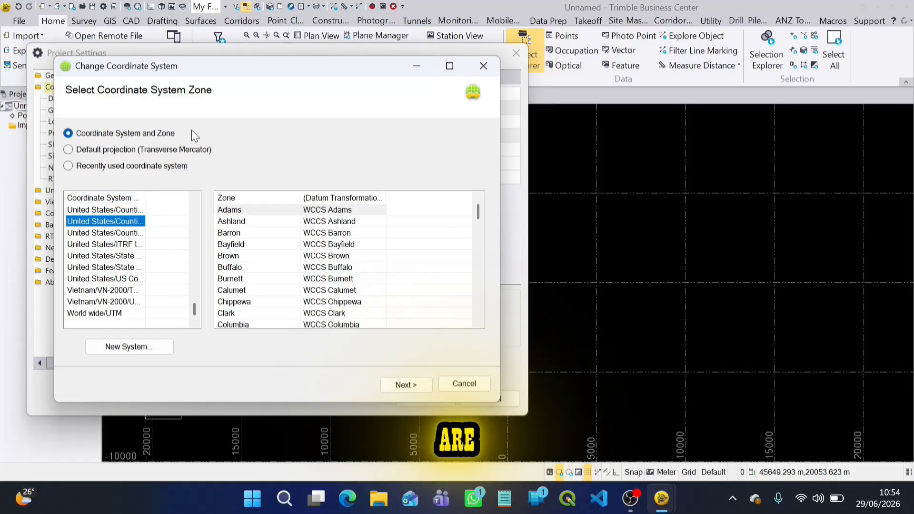
# Check the default Transverse Mercator projection settings, return to Coordinate System and Zone, and select the World wide/UTM system.
pyautogui.click(130, 151)
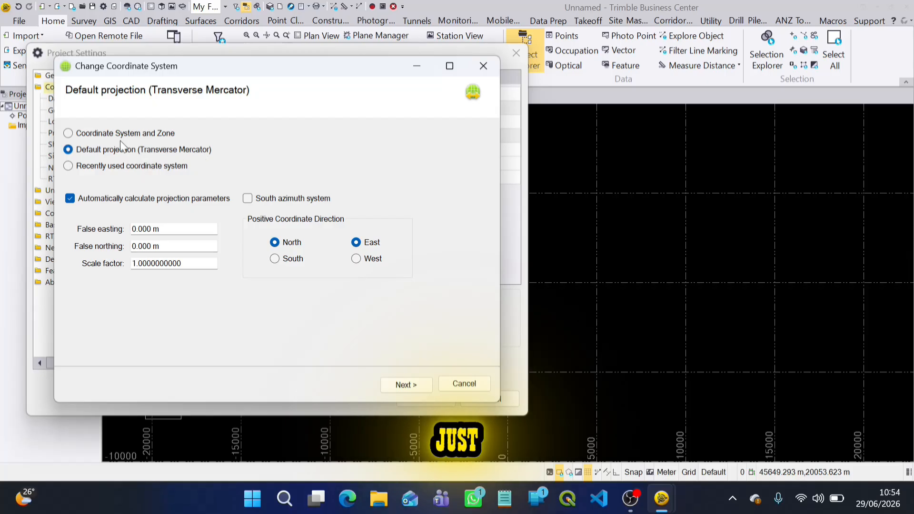
pyautogui.click(96, 134)
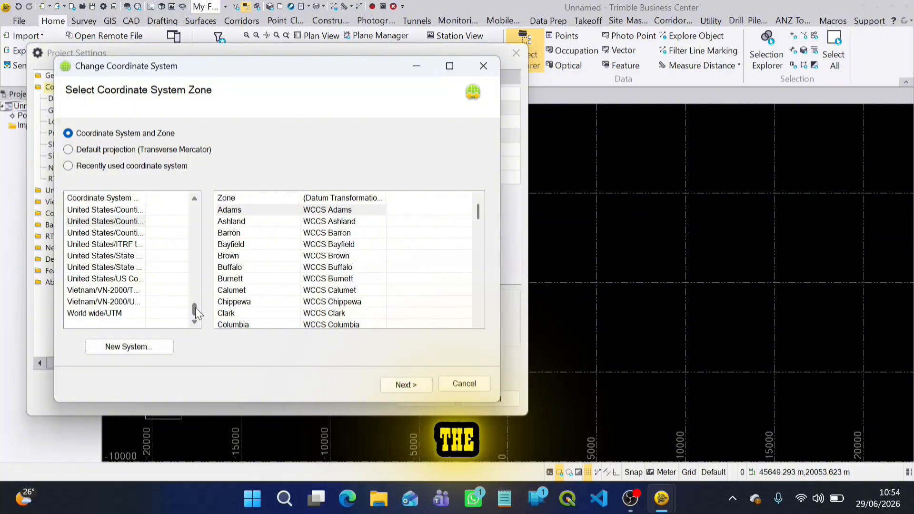
pyautogui.click(139, 313)
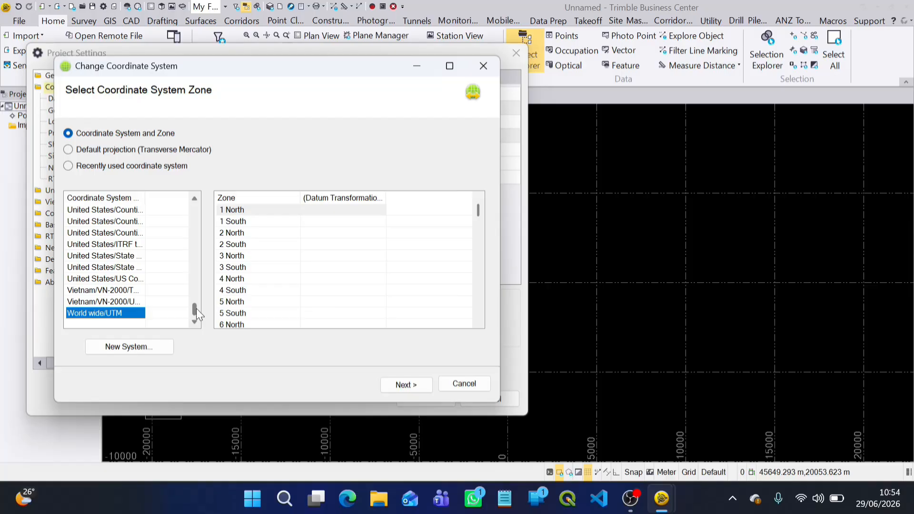
pyautogui.moveTo(197, 309)
pyautogui.mouseDown()
pyautogui.moveTo(198, 296)
pyautogui.moveTo(198, 313)
pyautogui.mouseUp()
pyautogui.scroll(8, 125, 281)
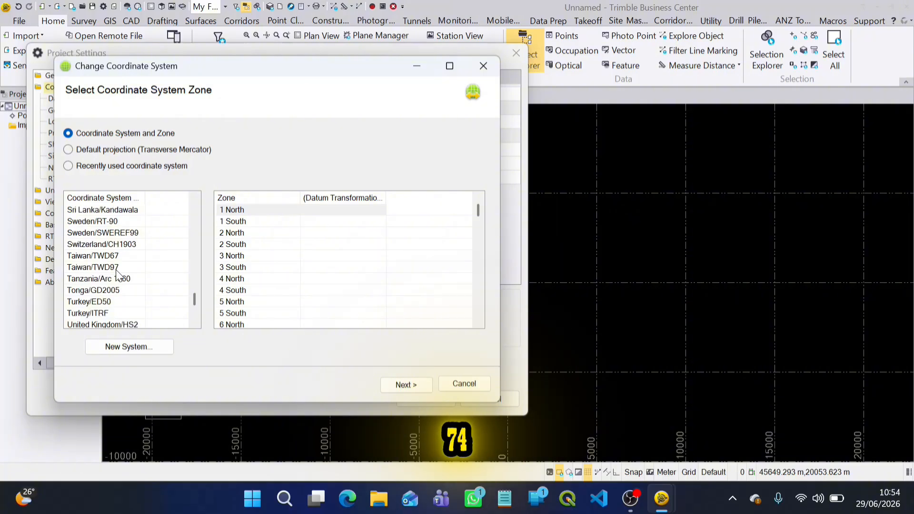
pyautogui.scroll(5, 119, 267)
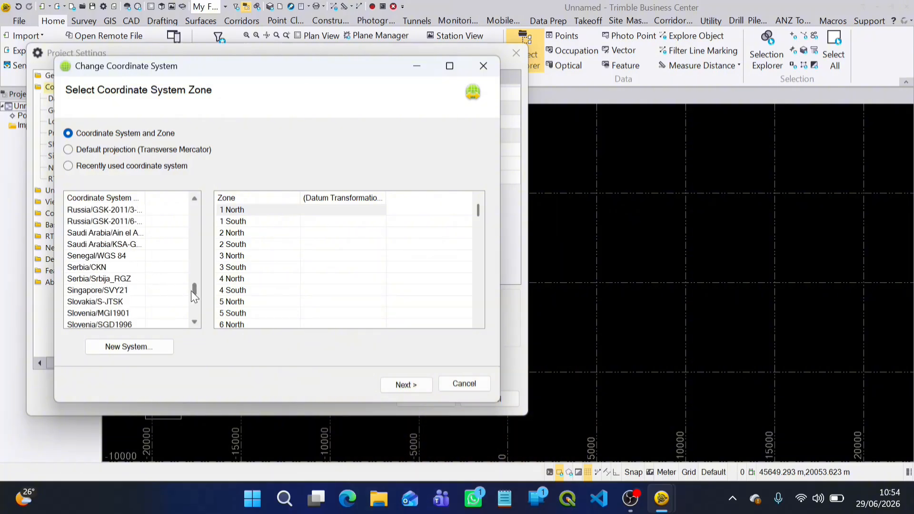
pyautogui.moveTo(192, 291)
pyautogui.mouseDown()
pyautogui.moveTo(193, 263)
pyautogui.moveTo(196, 307)
pyautogui.mouseUp()
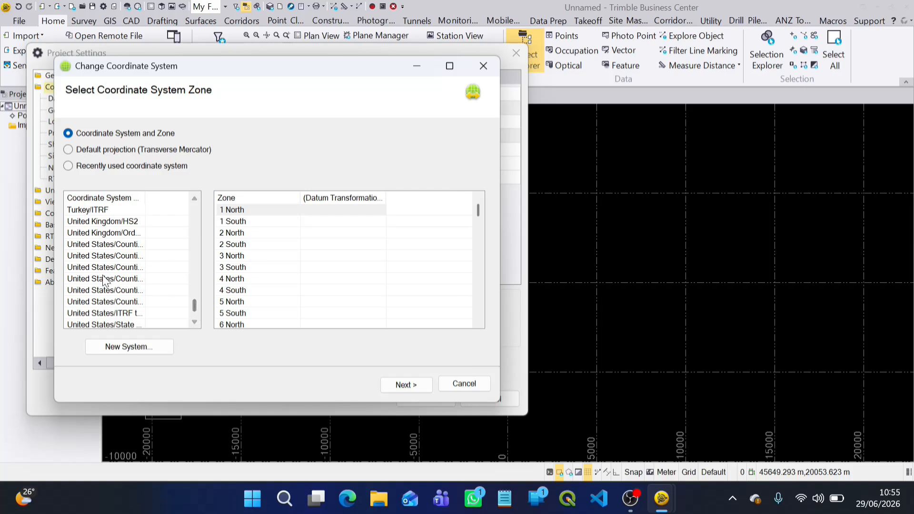
pyautogui.scroll(-2, 139, 294)
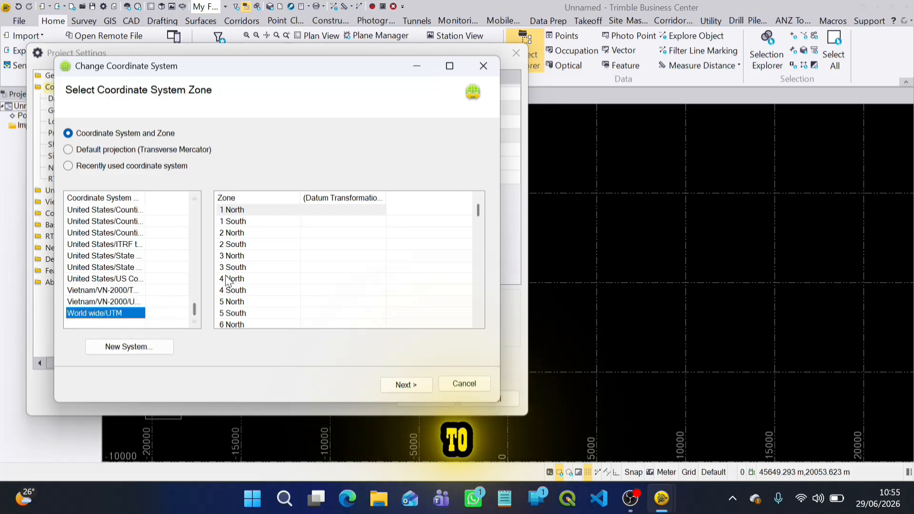
# Select zone 36 South for the World wide/UTM system and continue to the horizontal datum selection.
pyautogui.moveTo(478, 208); pyautogui.dragTo(467, 270)
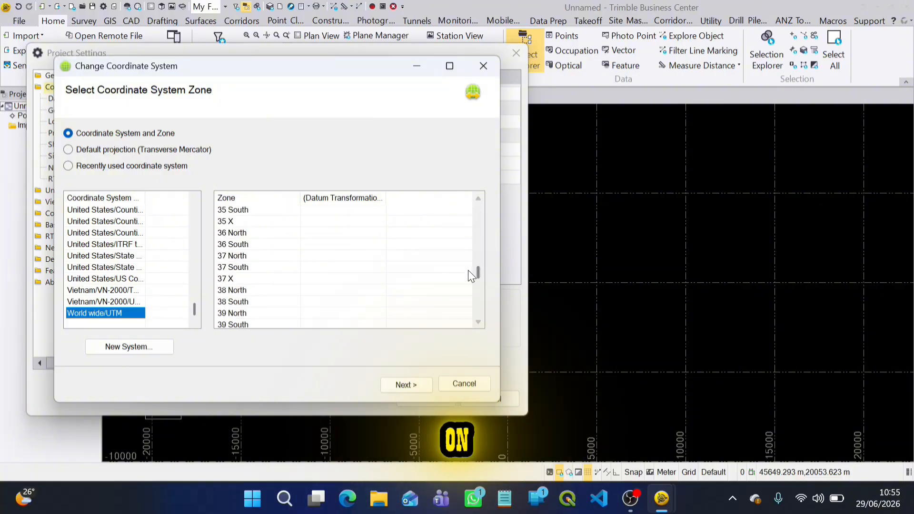
pyautogui.click(233, 245)
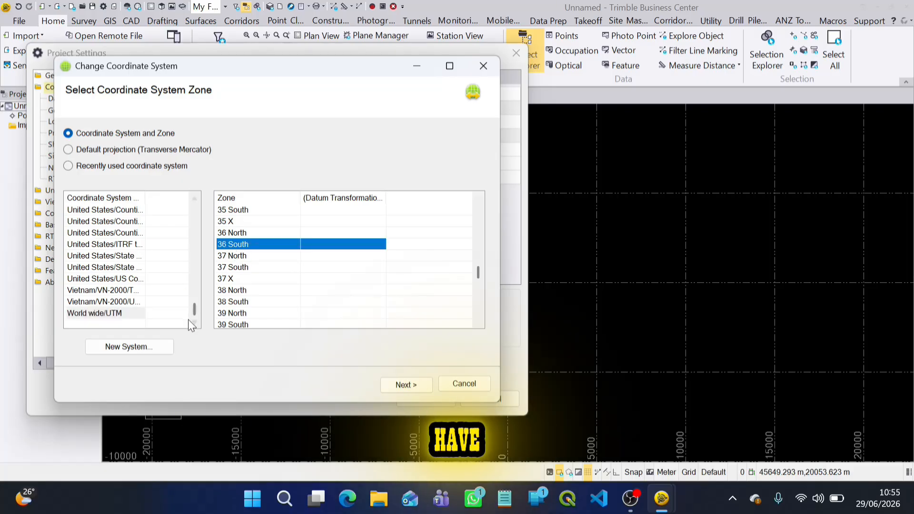
pyautogui.click(399, 383)
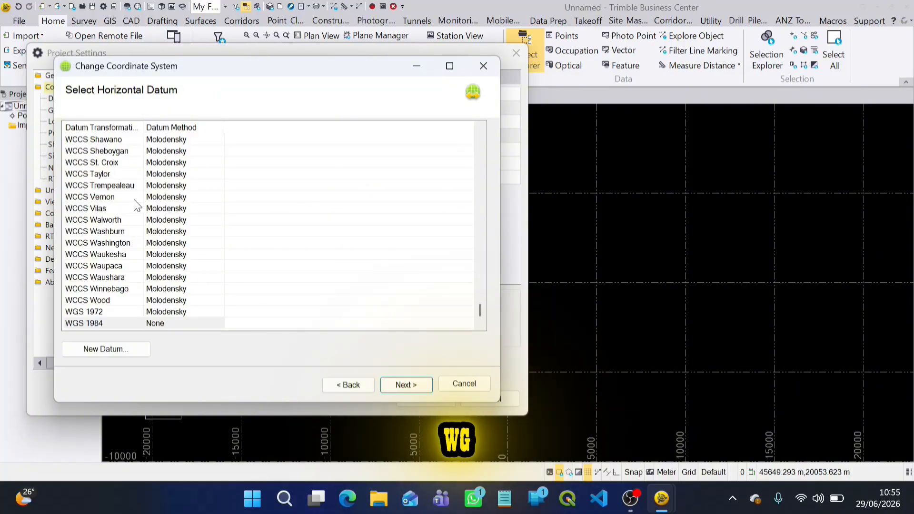
# Select WGS 1984 as the horizontal datum and continue to the geoid model selection.
pyautogui.scroll(-1, 140, 305)
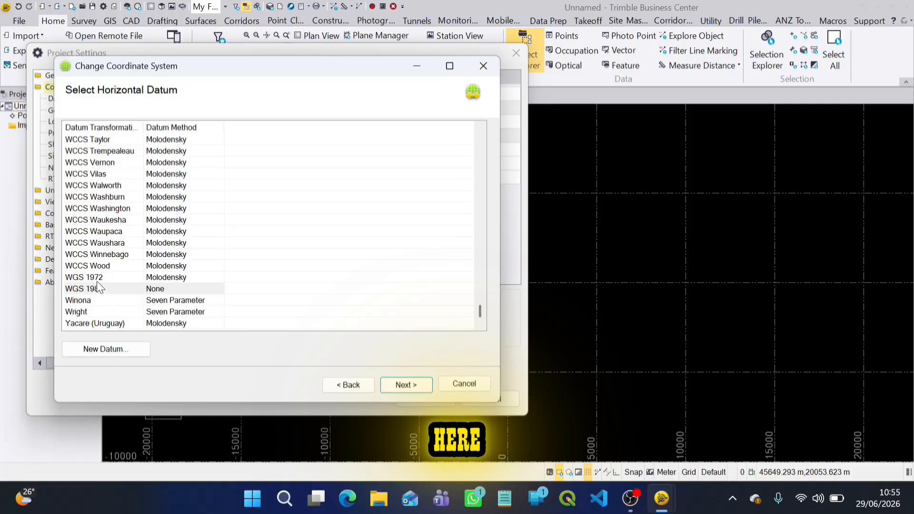
pyautogui.click(106, 291)
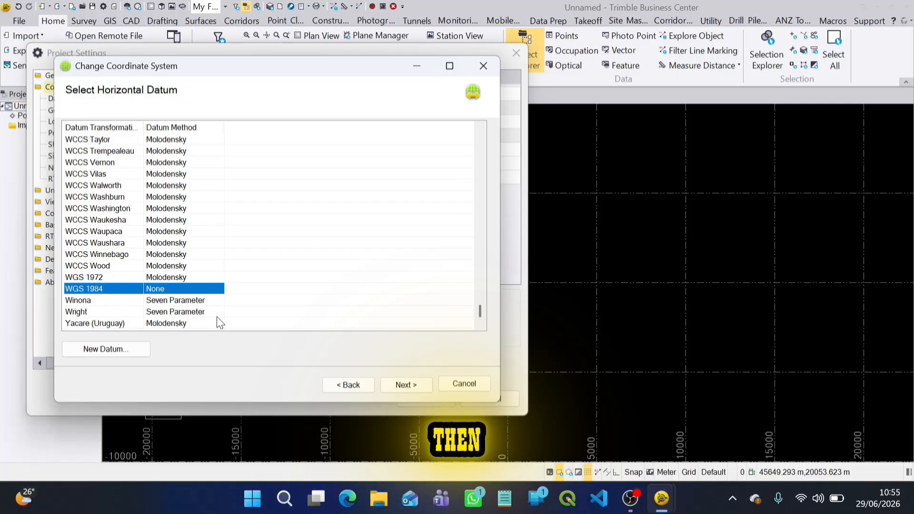
pyautogui.scroll(1, 216, 316)
pyautogui.scroll(-1, 216, 317)
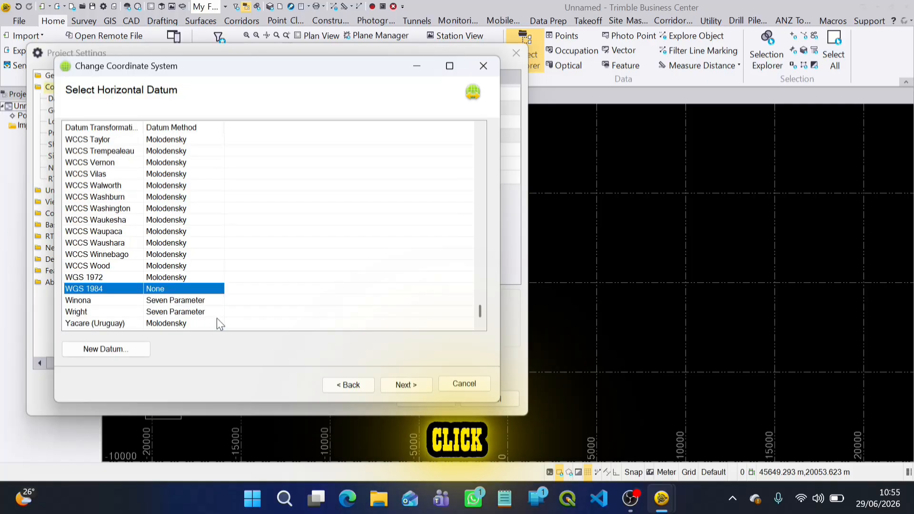
pyautogui.click(415, 390)
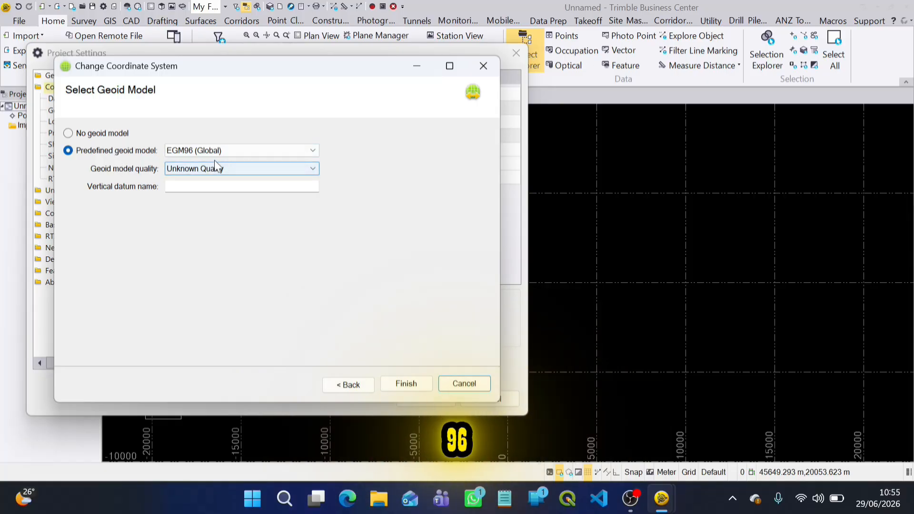
# Browse the predefined geoid models around the EGM 2008 and GEOID entries, keeping EGM96 (Global) selected.
pyautogui.click(313, 149)
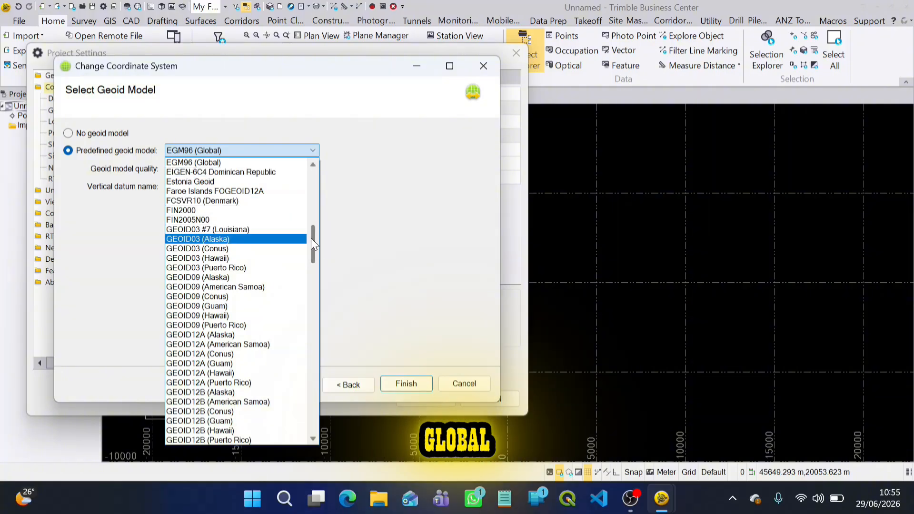
pyautogui.moveTo(316, 245)
pyautogui.mouseDown()
pyautogui.moveTo(309, 324)
pyautogui.moveTo(312, 190)
pyautogui.moveTo(303, 255)
pyautogui.mouseUp()
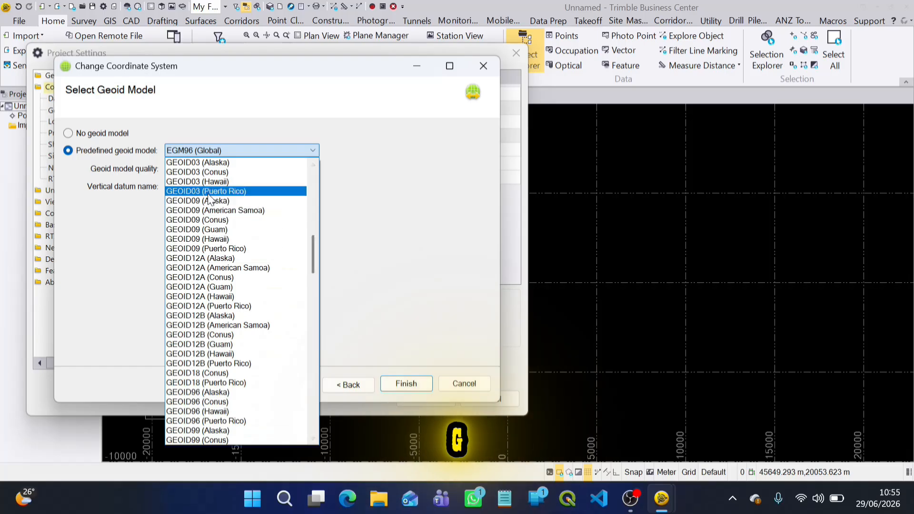
pyautogui.scroll(2, 209, 191)
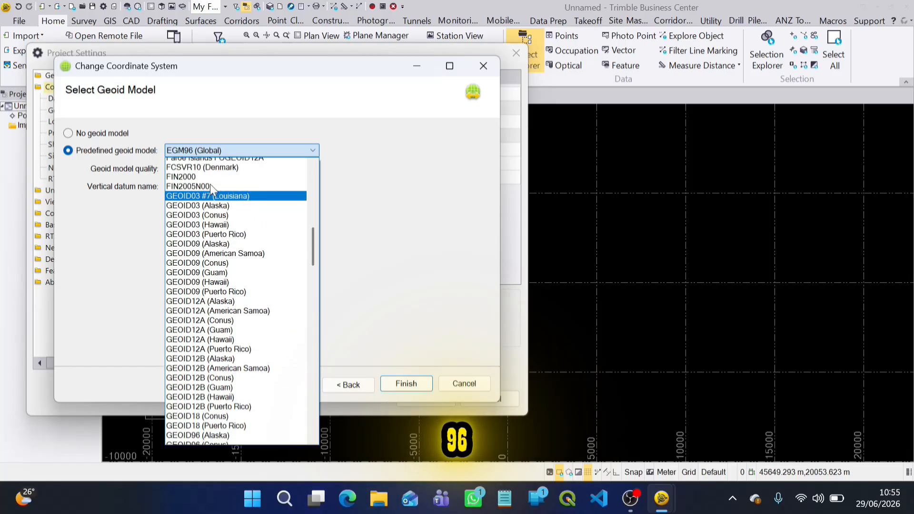
pyautogui.scroll(3, 210, 184)
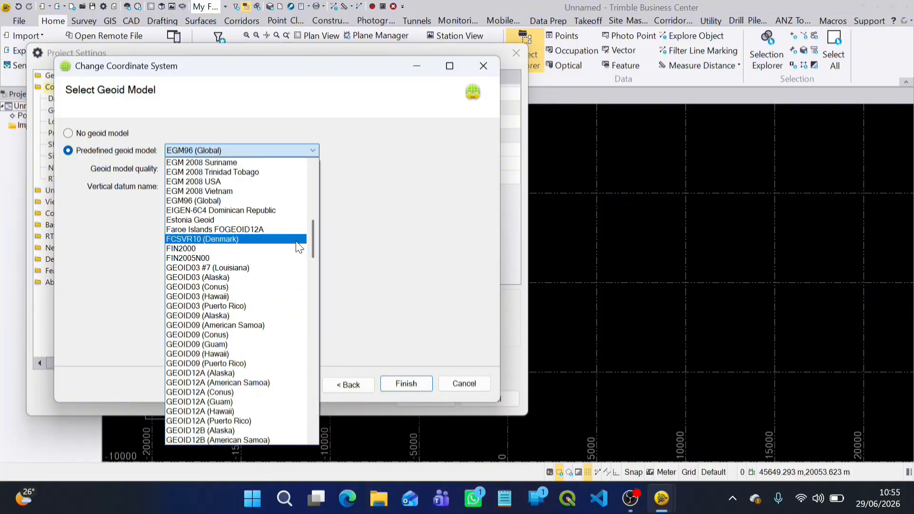
pyautogui.click(361, 202)
pyautogui.click(314, 152)
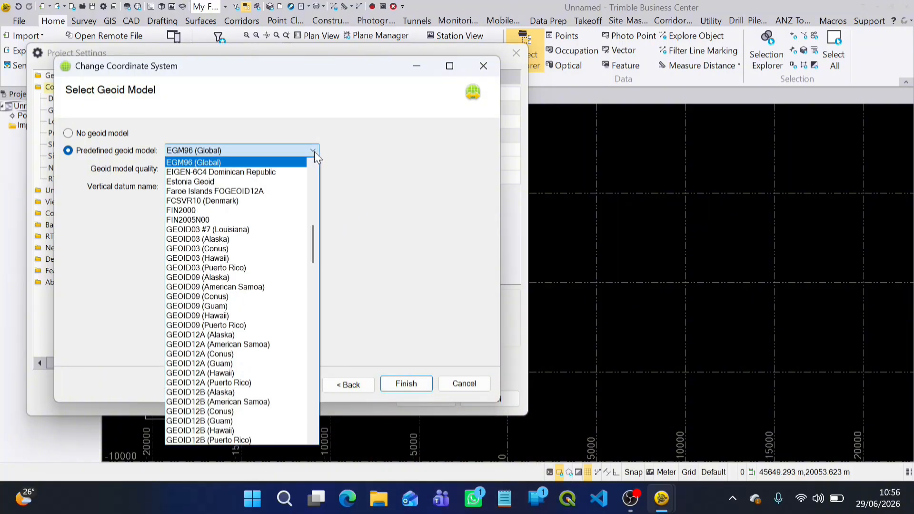
pyautogui.moveTo(314, 232); pyautogui.dragTo(315, 216)
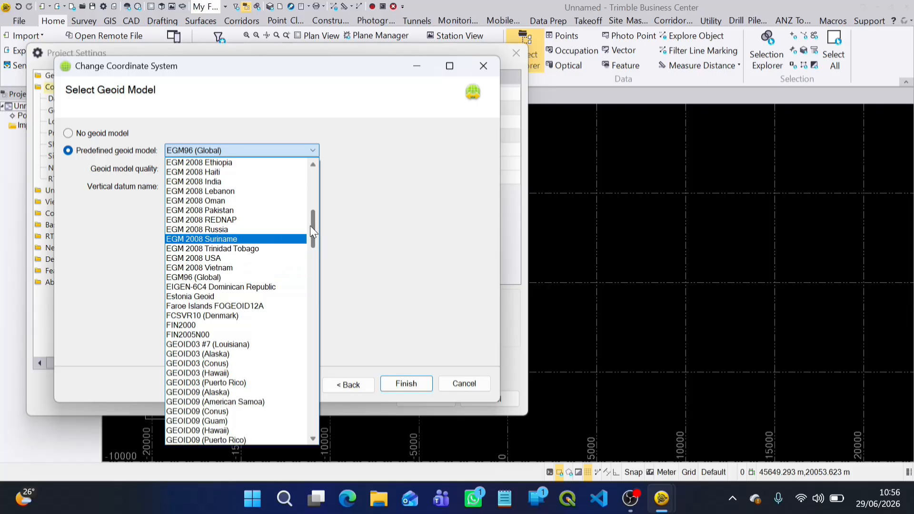
pyautogui.moveTo(310, 226); pyautogui.dragTo(310, 210)
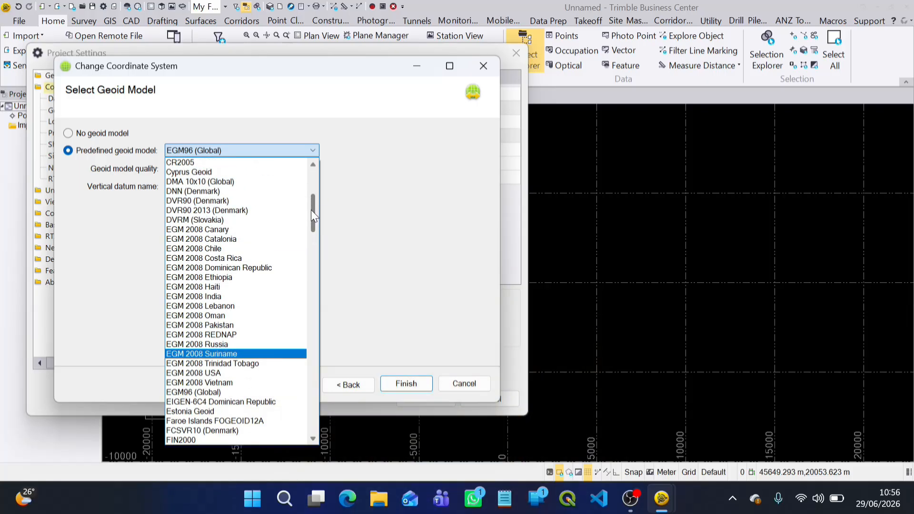
pyautogui.moveTo(310, 210)
pyautogui.mouseDown()
pyautogui.moveTo(313, 184)
pyautogui.moveTo(313, 226)
pyautogui.mouseUp()
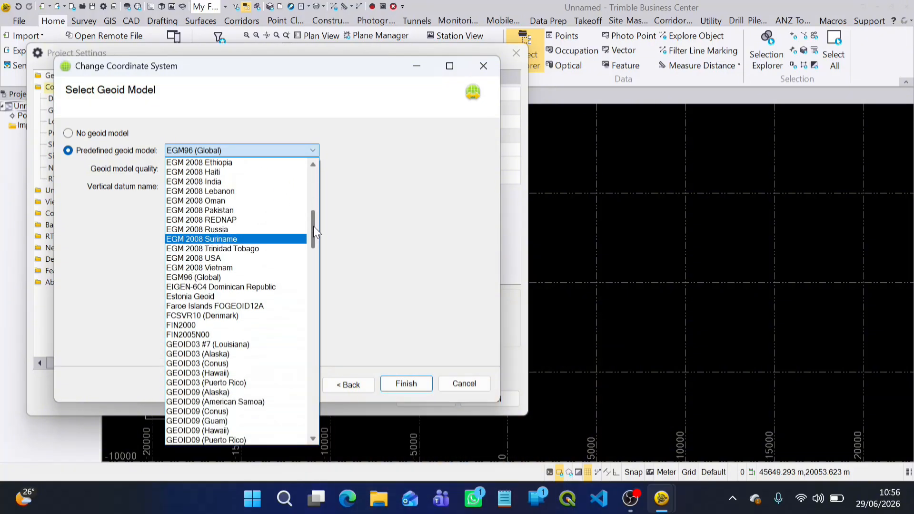
pyautogui.moveTo(313, 227); pyautogui.dragTo(313, 233)
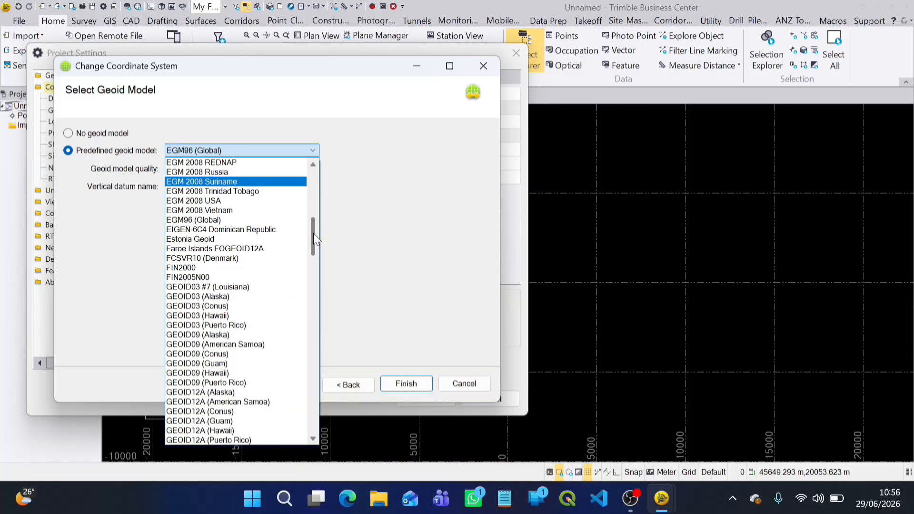
pyautogui.moveTo(313, 233)
pyautogui.mouseDown()
pyautogui.moveTo(311, 295)
pyautogui.moveTo(308, 230)
pyautogui.mouseUp()
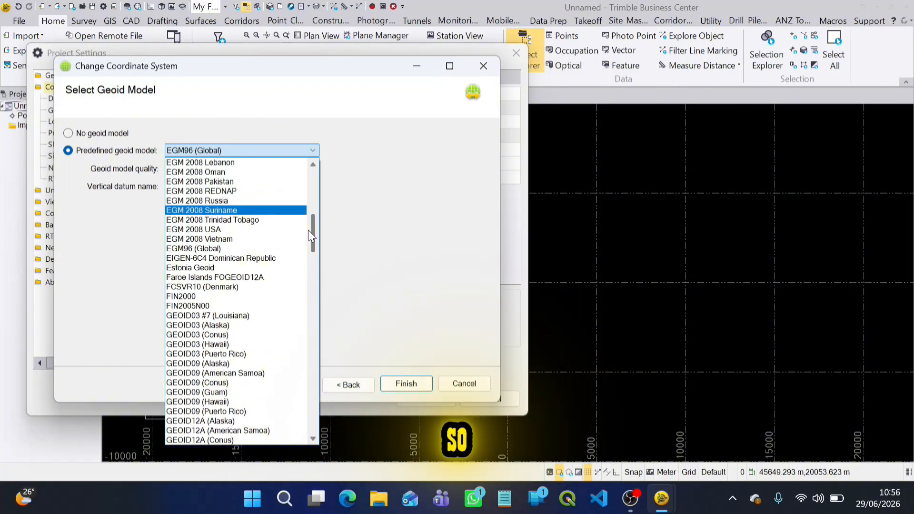
pyautogui.click(370, 233)
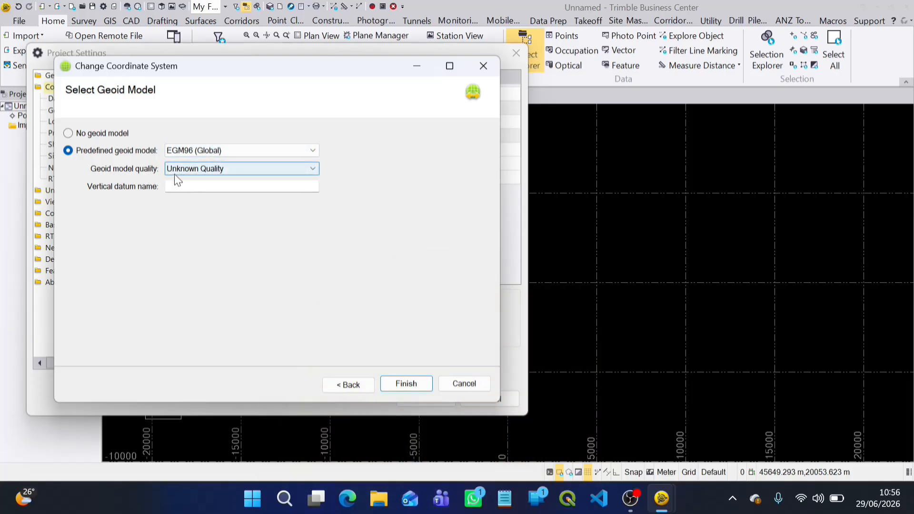
# Set the geoid model quality to Survey Quality and name the vertical datum MEAN SEA LEVEL.
pyautogui.click(312, 170)
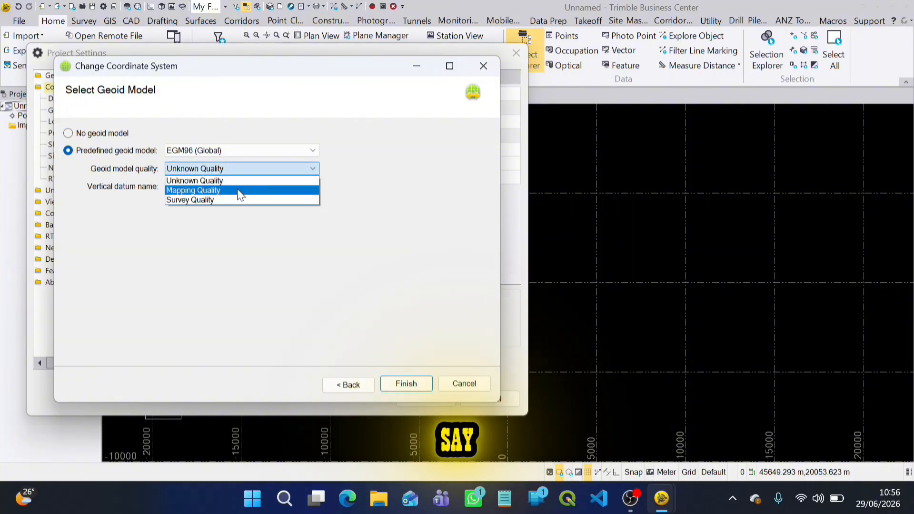
pyautogui.click(184, 200)
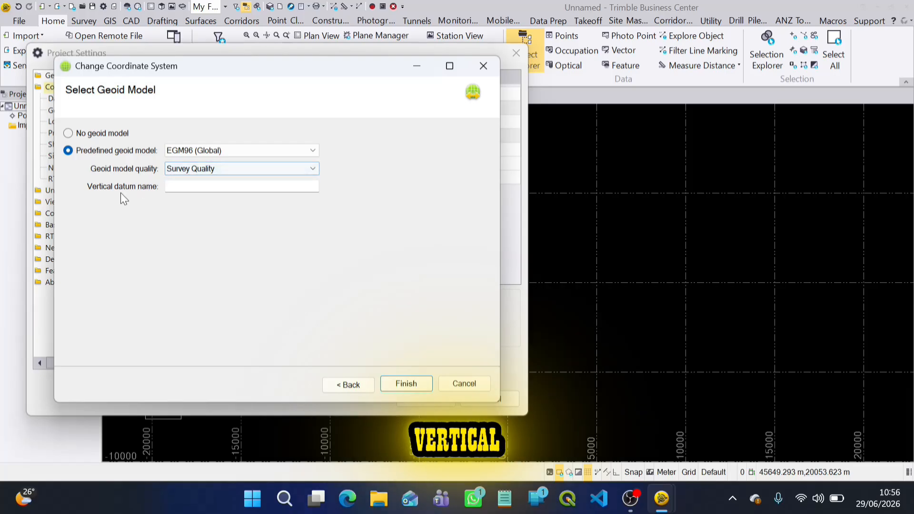
pyautogui.click(199, 188)
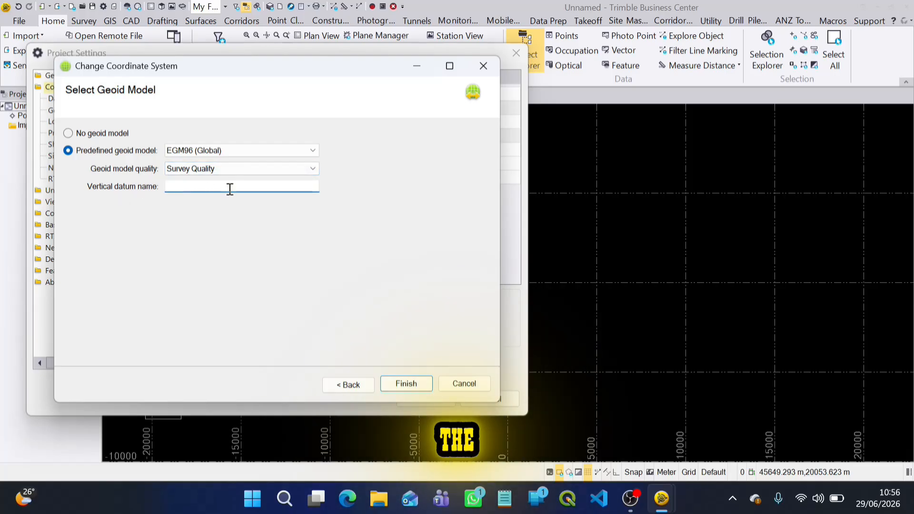
pyautogui.write('MEA')
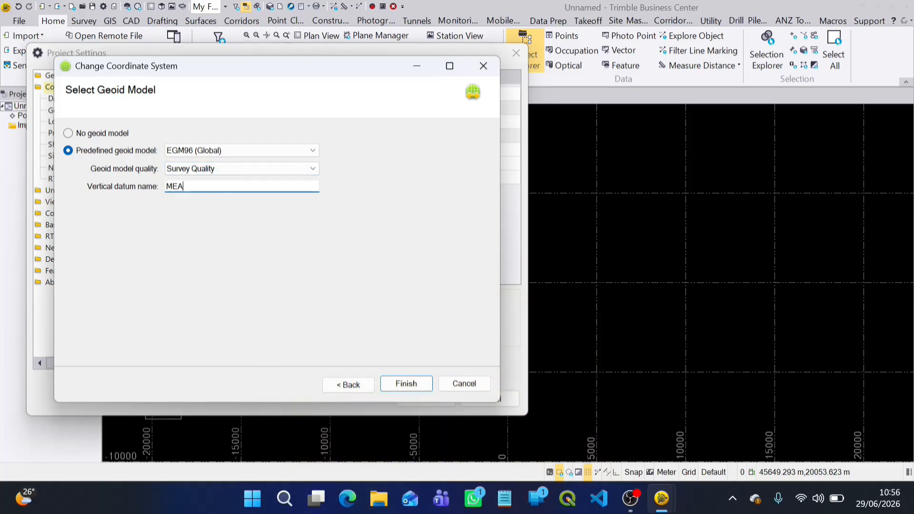
pyautogui.write('N SEA LEVEL')
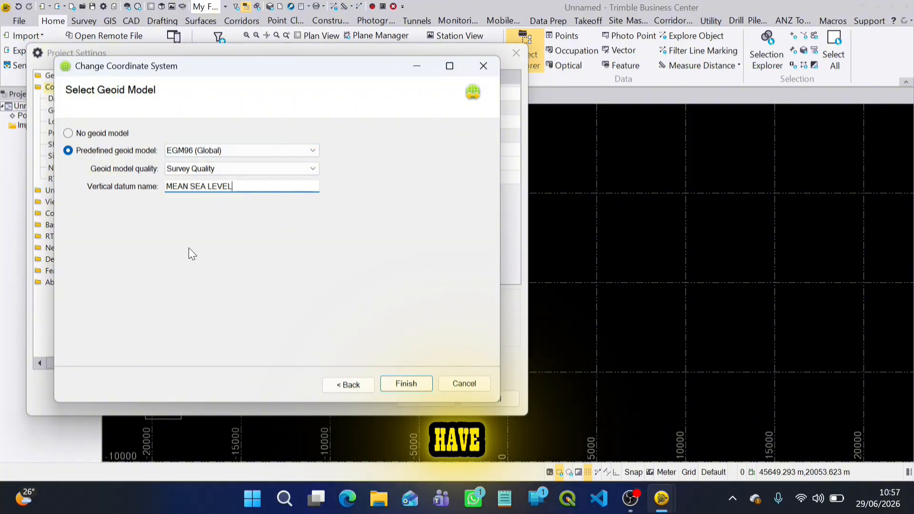
# Finish the coordinate system change, review the datum transformation and geoid model settings, and accept the project settings.
pyautogui.click(407, 382)
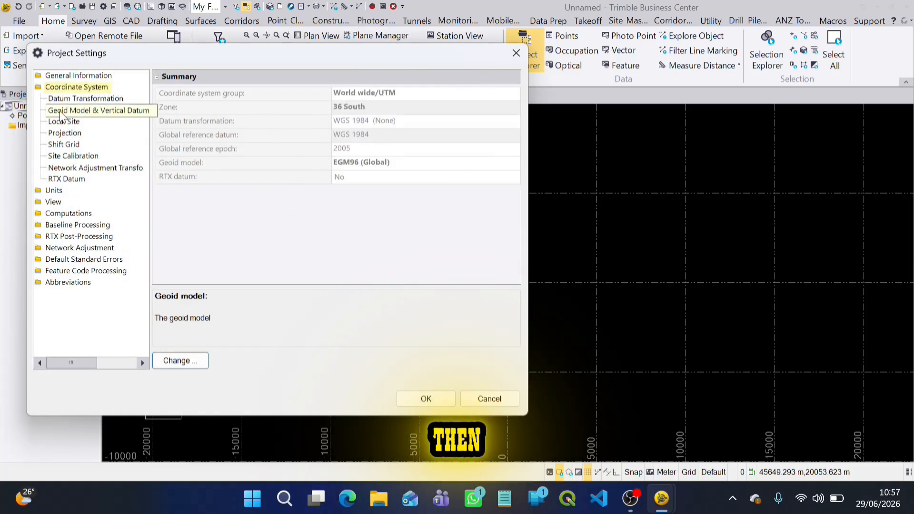
pyautogui.click(73, 100)
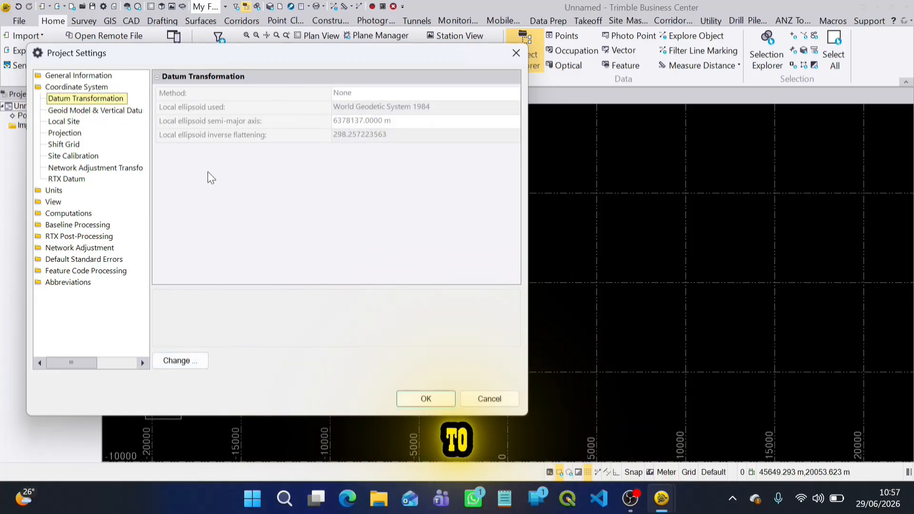
pyautogui.moveTo(244, 49); pyautogui.dragTo(323, 37)
pyautogui.click(169, 98)
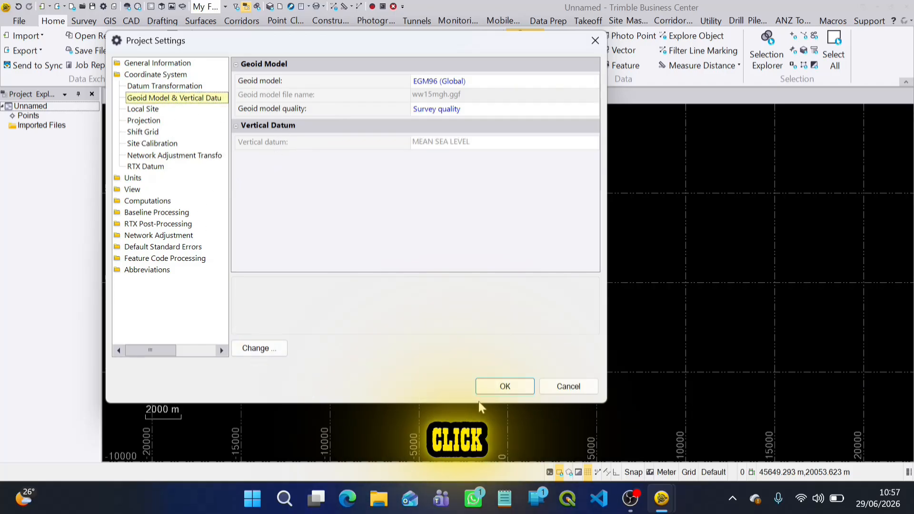
pyautogui.click(505, 386)
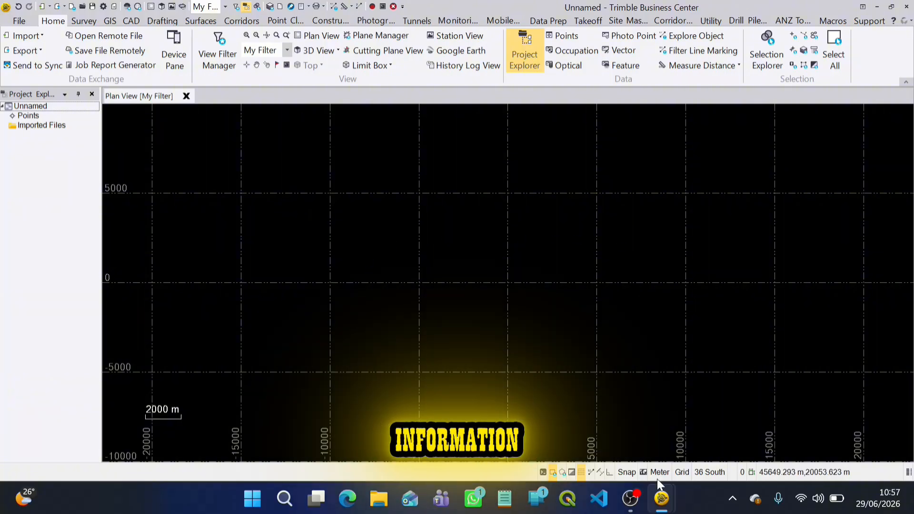
# Switch to Notepad and open a new blank document.
pyautogui.click(513, 497)
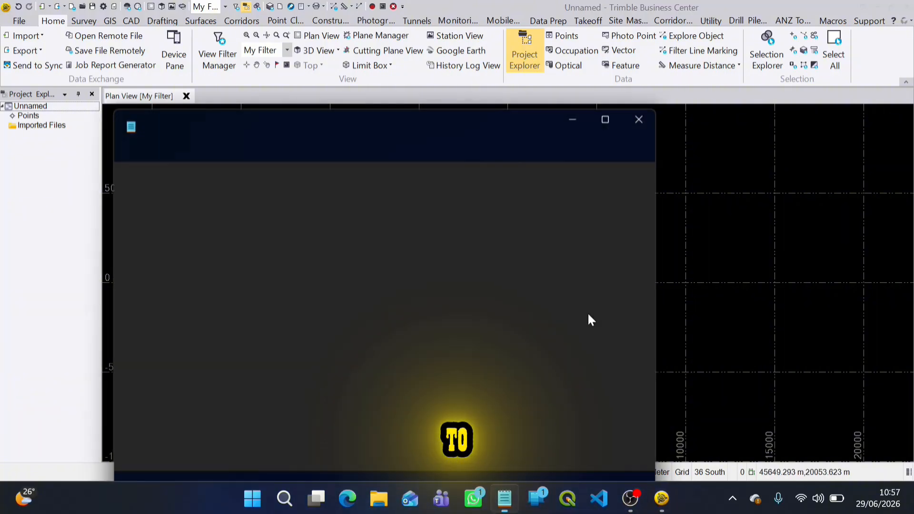
pyautogui.click(605, 119)
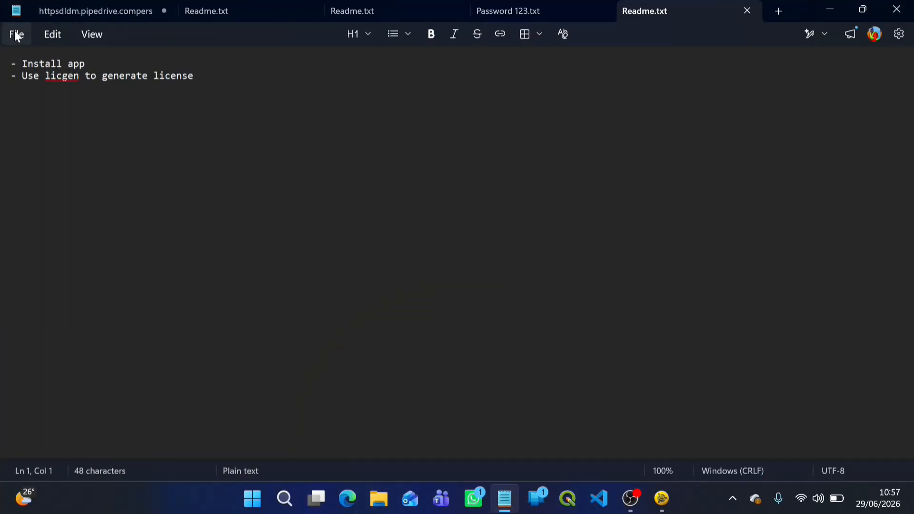
pyautogui.click(22, 42)
pyautogui.click(41, 68)
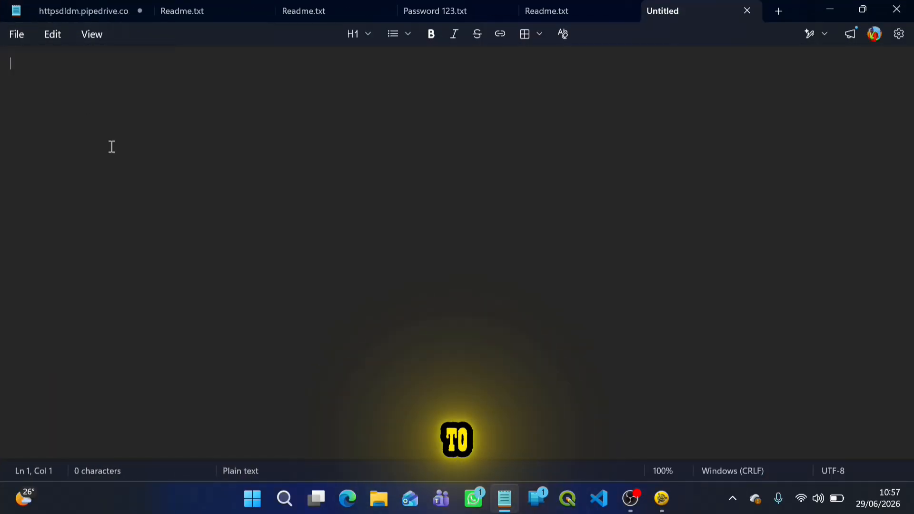
pyautogui.scroll(20, 112, 146)
# Write "1. CONTROL POINTS" as the first item of the required-data list.
pyautogui.write('1.')
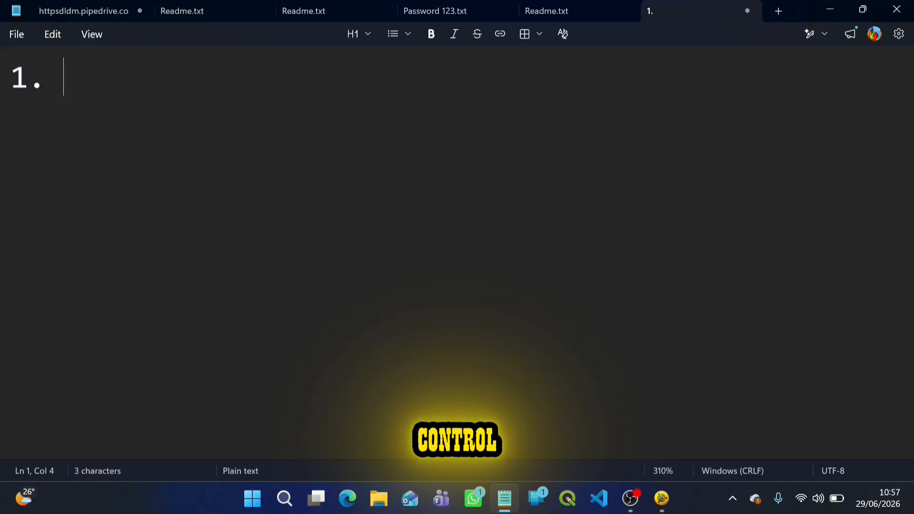
pyautogui.write(' CO')
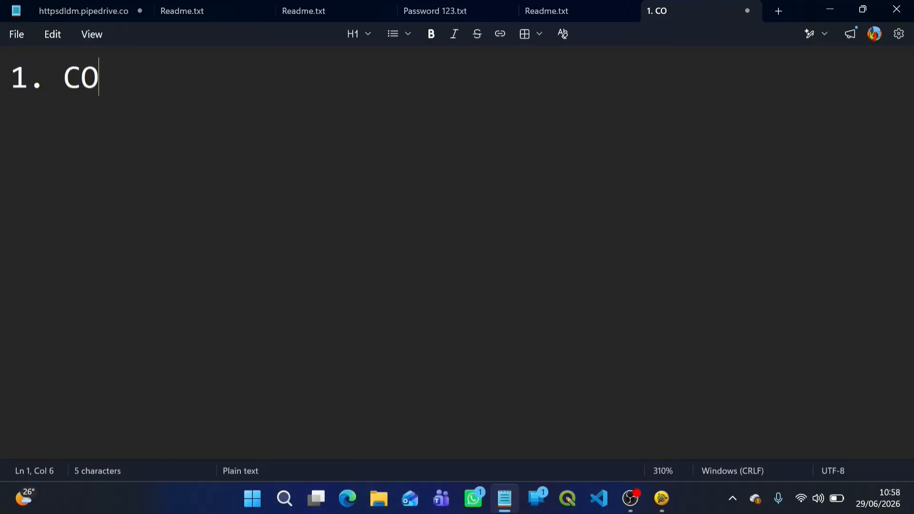
pyautogui.write('NTROL ')
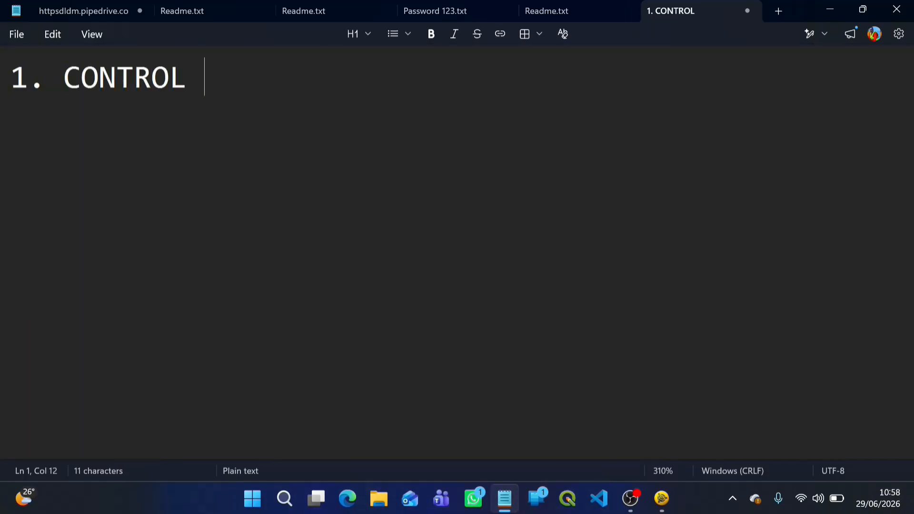
pyautogui.write('POINTS')
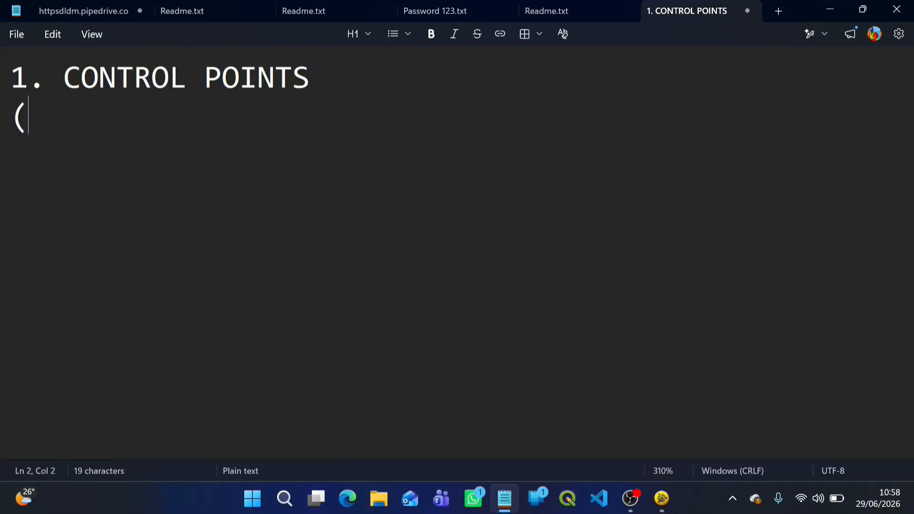
# Add the line "(BASE -- T045, T046)" under the control points item and start a new line.
pyautogui.write('BASE')
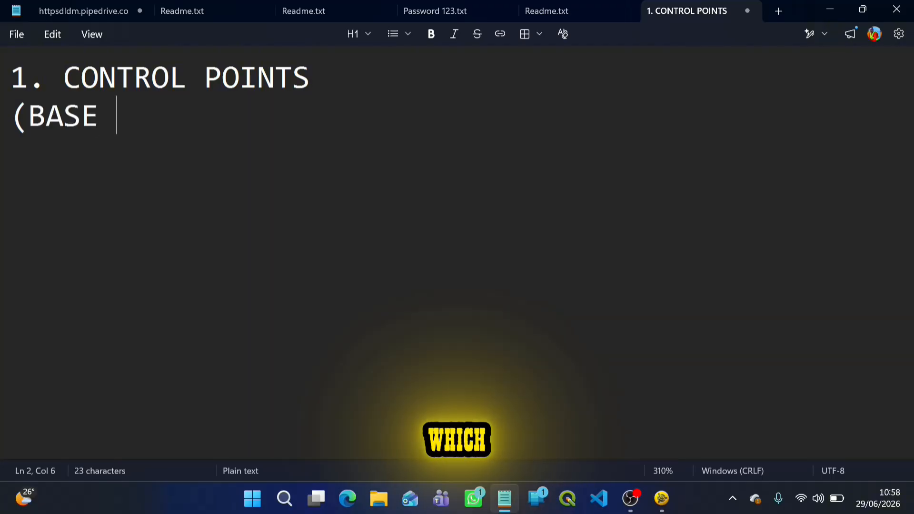
pyautogui.write(' --')
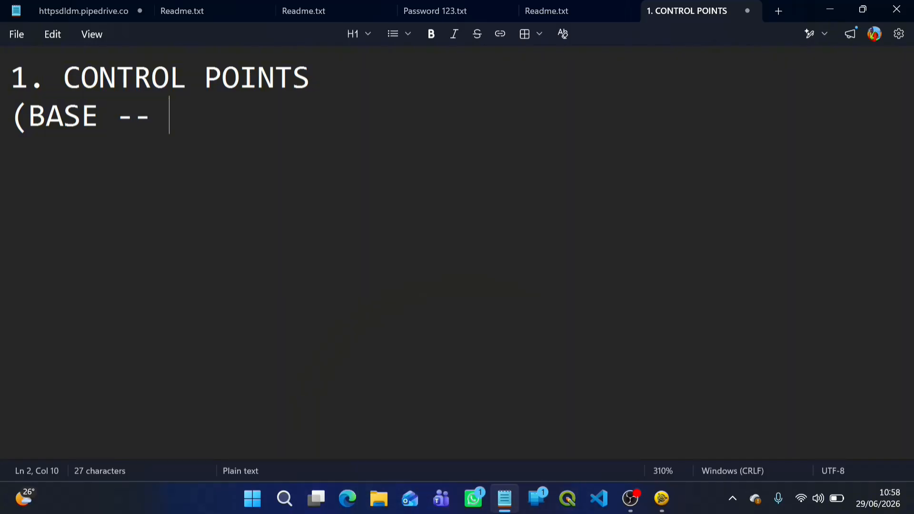
pyautogui.write('T0')
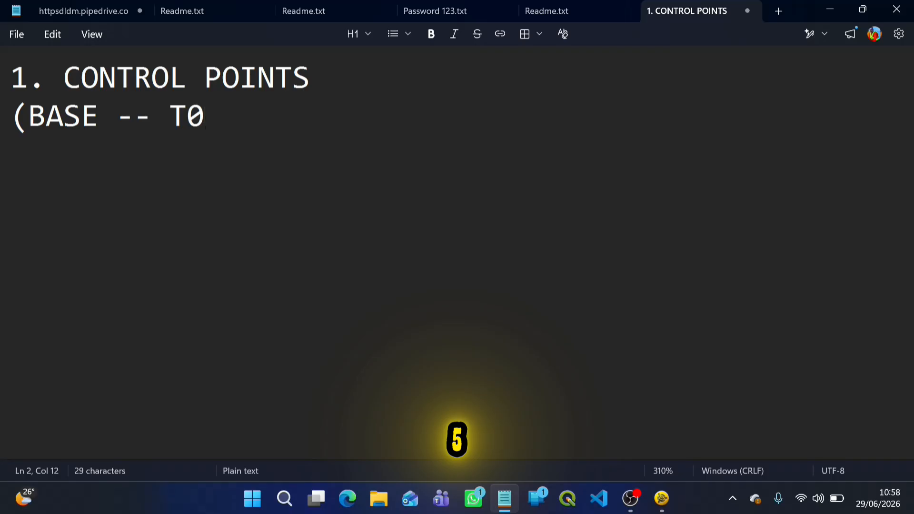
pyautogui.write('45')
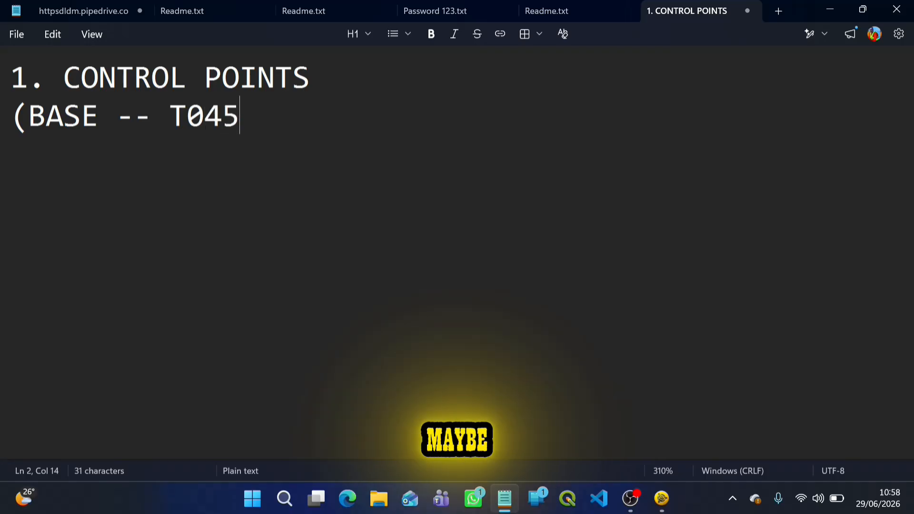
pyautogui.write(', T')
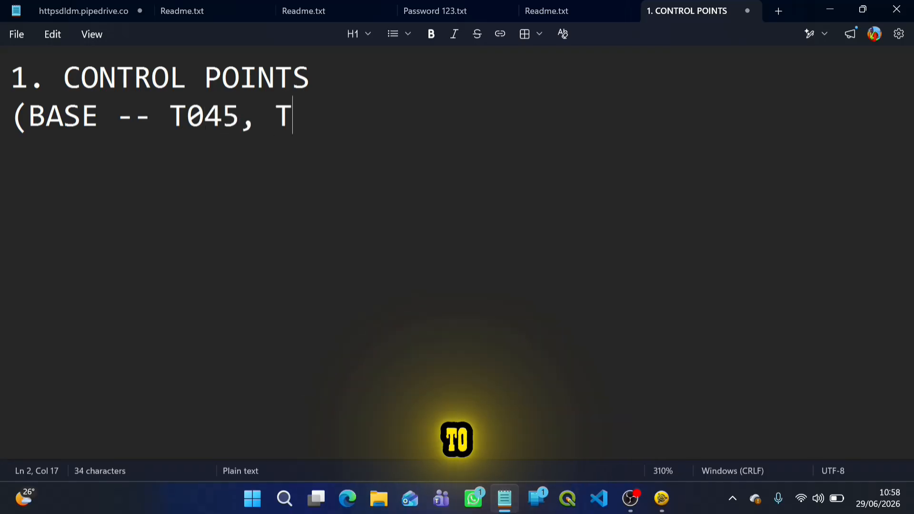
pyautogui.write('046')
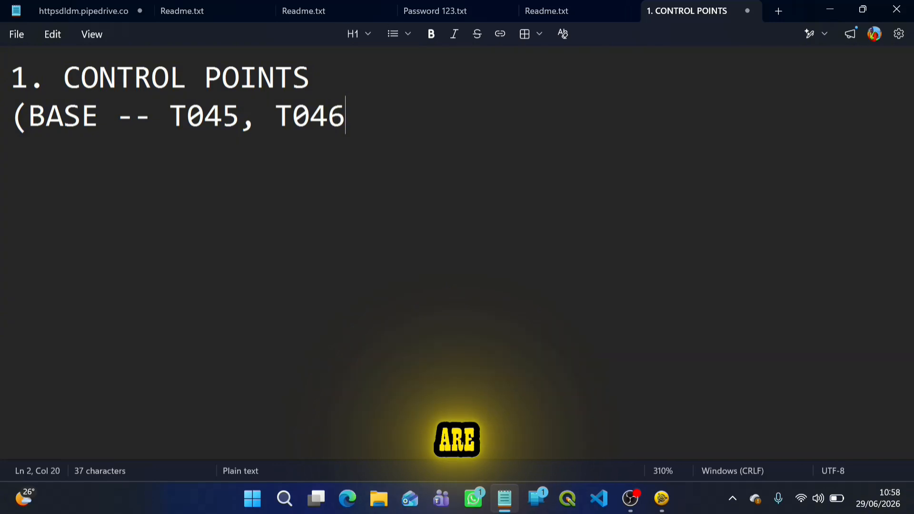
pyautogui.write(')')
pyautogui.press('Return')
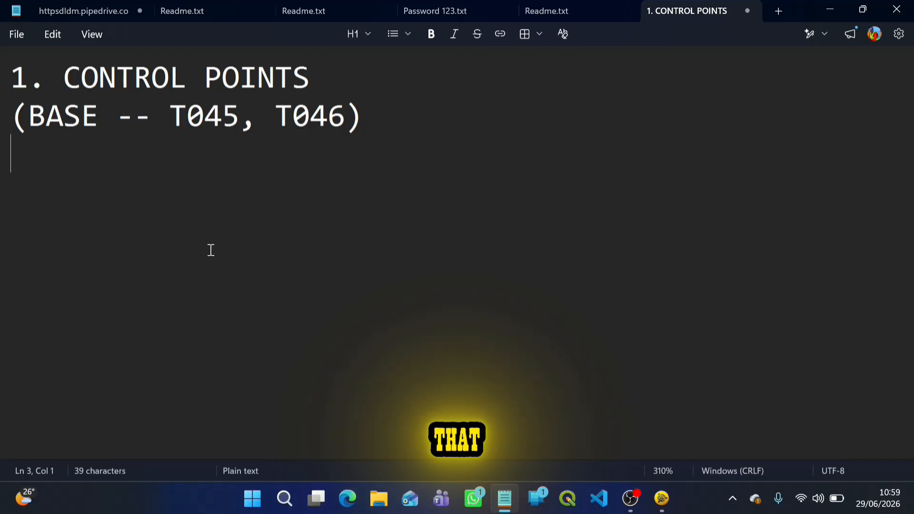
# Add the second list item "2. Rinex Observation data .o26".
pyautogui.write('2. ')
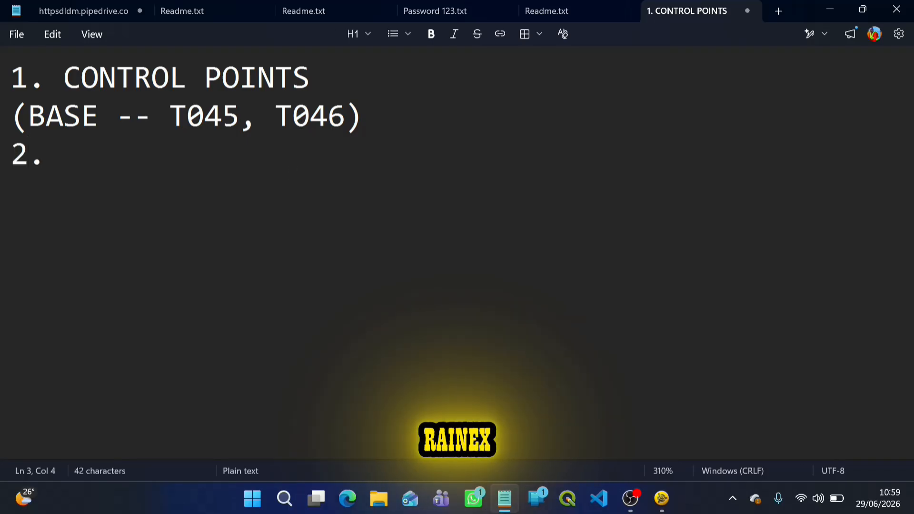
pyautogui.write('Rinex')
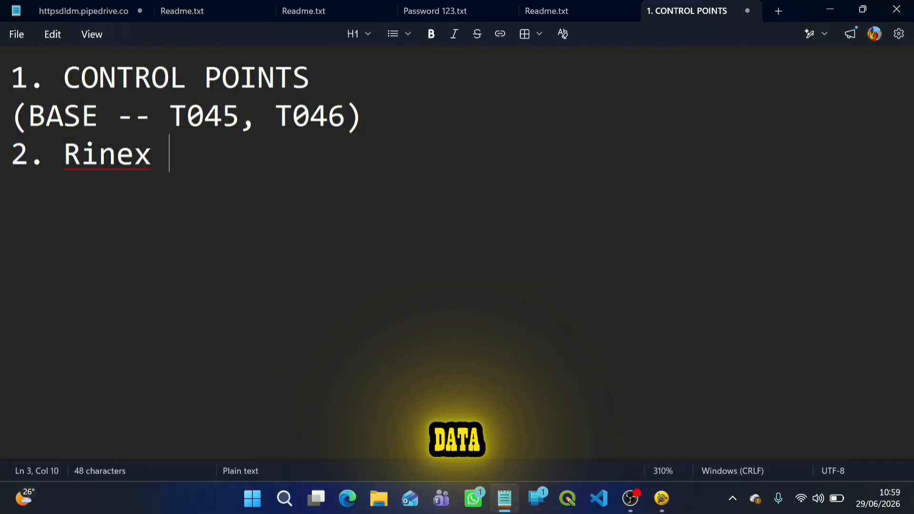
pyautogui.write(' Observation data .o')
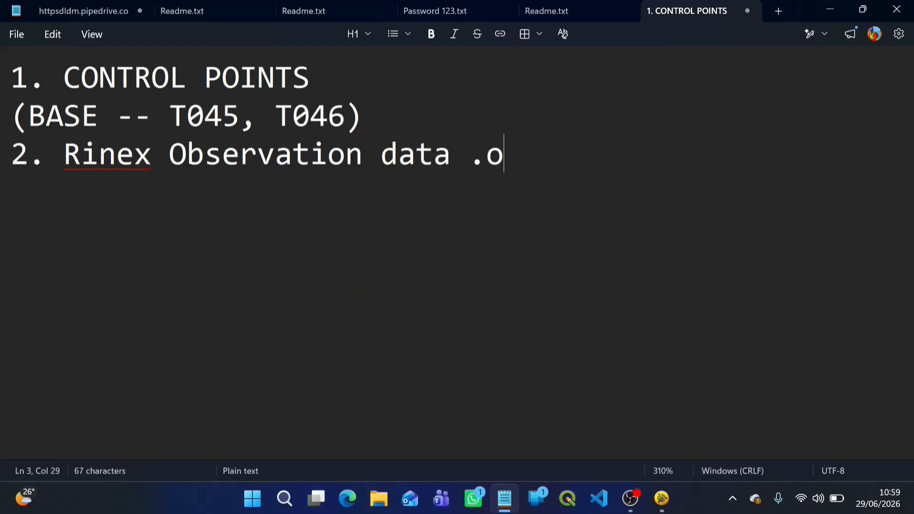
pyautogui.write('26 ')
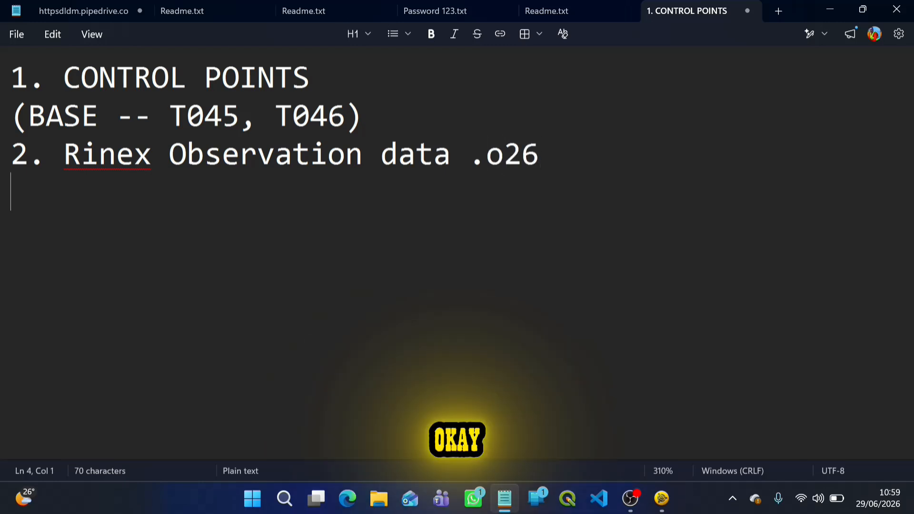
pyautogui.write('3. ')
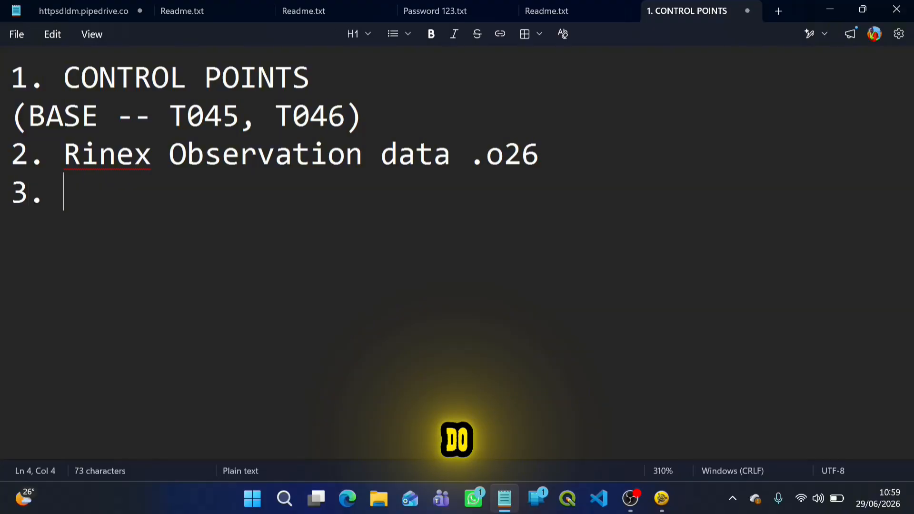
pyautogui.write('Navigation ')
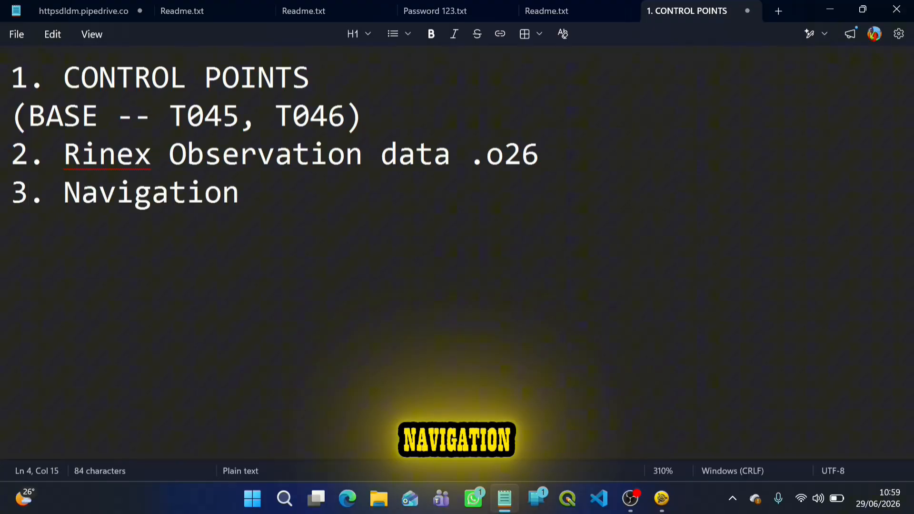
pyautogui.write('data ')
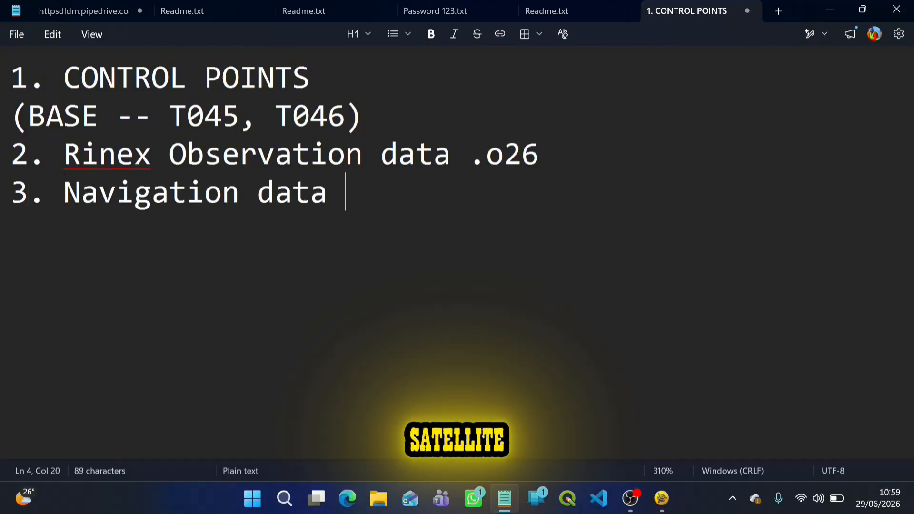
pyautogui.write('(sa')
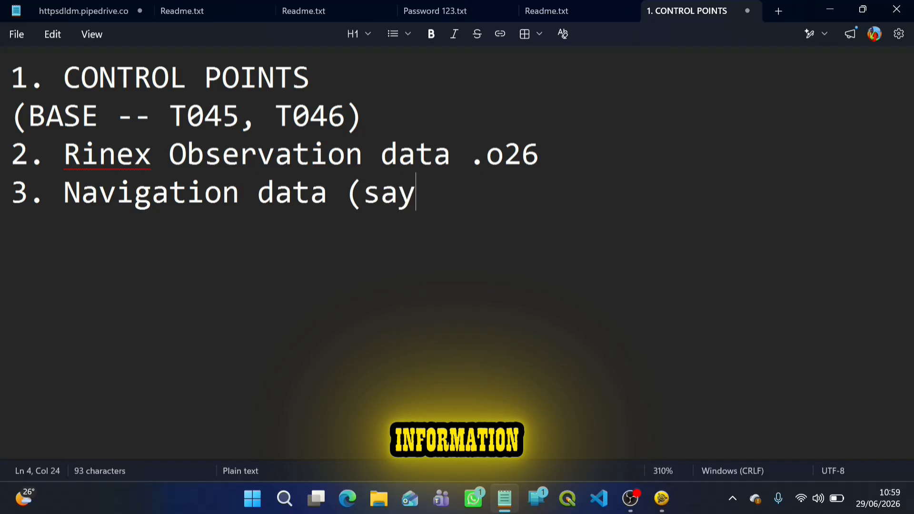
pyautogui.write('tellite)')
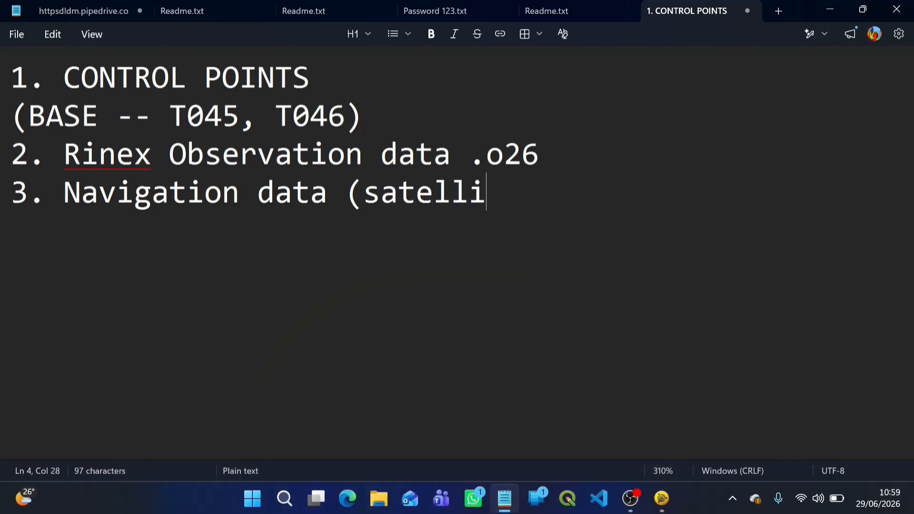
# Add the third list item "3. Navigation data (satellite)" and begin item "4." on a new line.
pyautogui.press('Return')
pyautogui.write('4.')
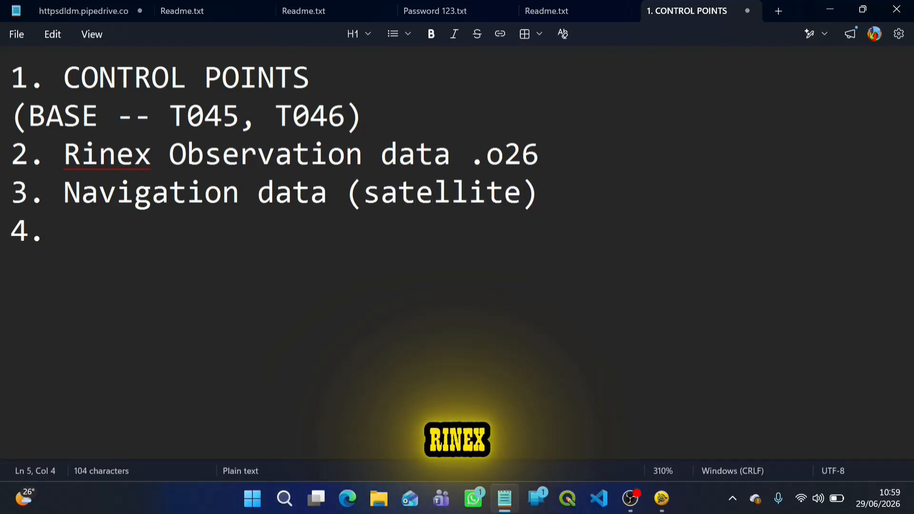
pyautogui.moveTo(282, 152); pyautogui.dragTo(521, 158)
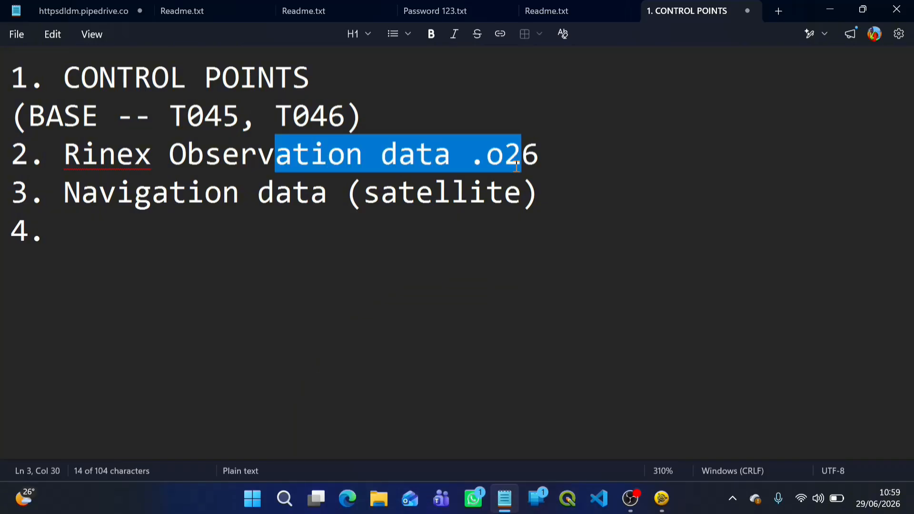
pyautogui.click(418, 196)
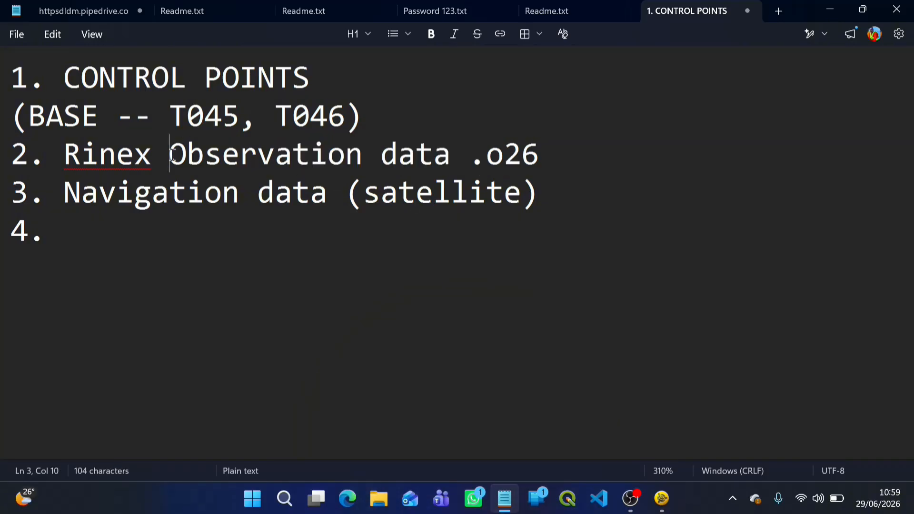
pyautogui.moveTo(170, 154); pyautogui.dragTo(538, 167)
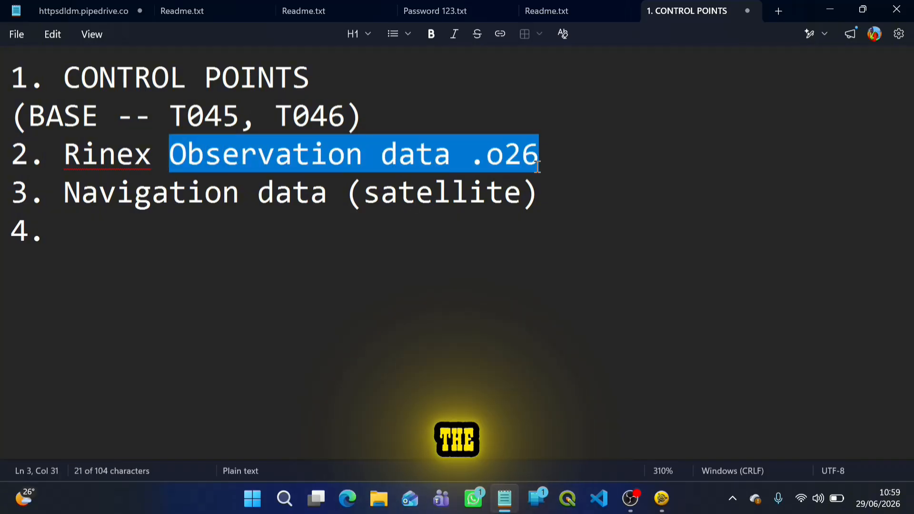
# Append "-- new control points" to the Rinex Observation data item of the list.
pyautogui.click(275, 157)
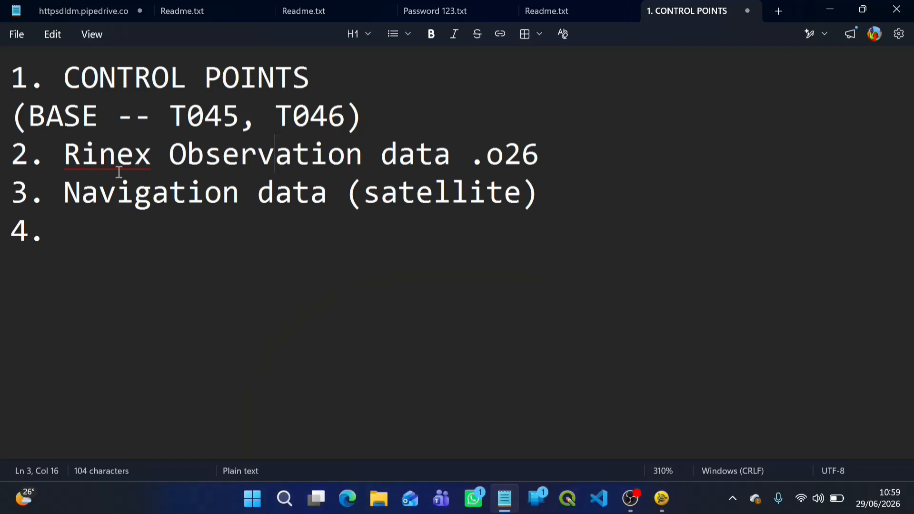
pyautogui.press('End')
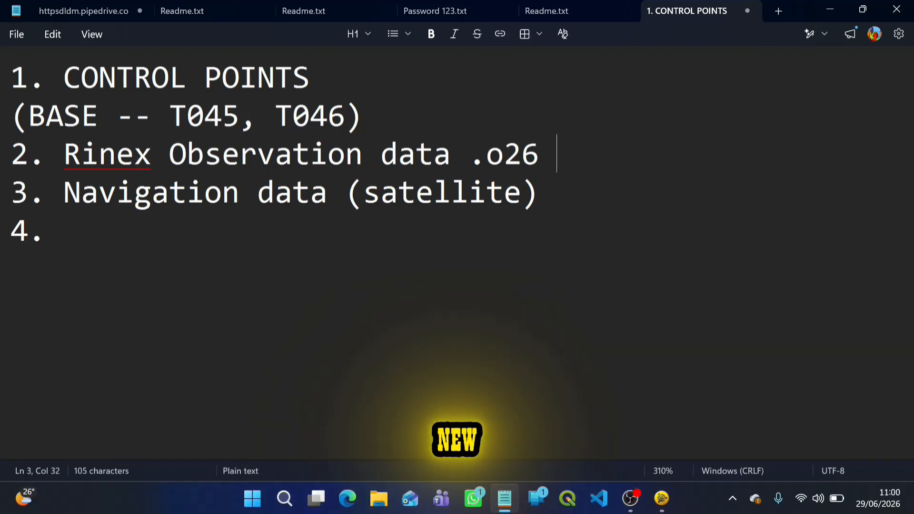
pyautogui.write('-- new ')
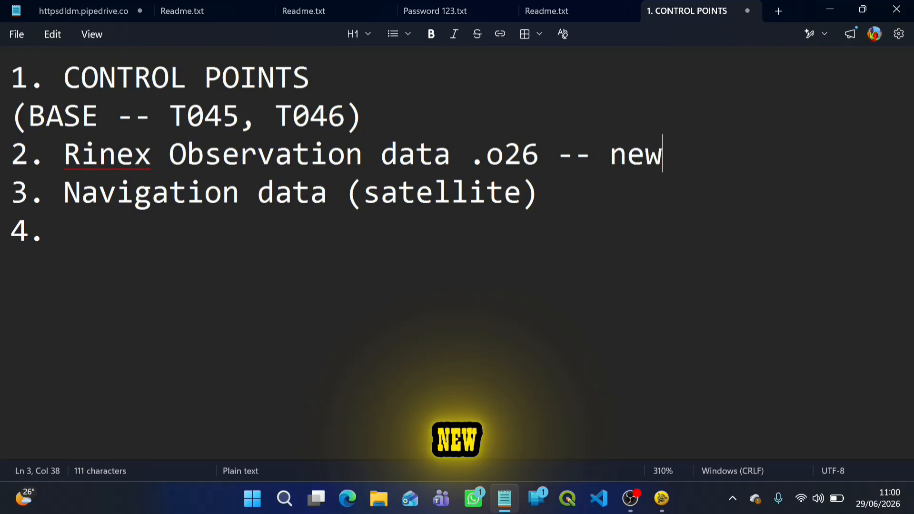
pyautogui.write('contr')
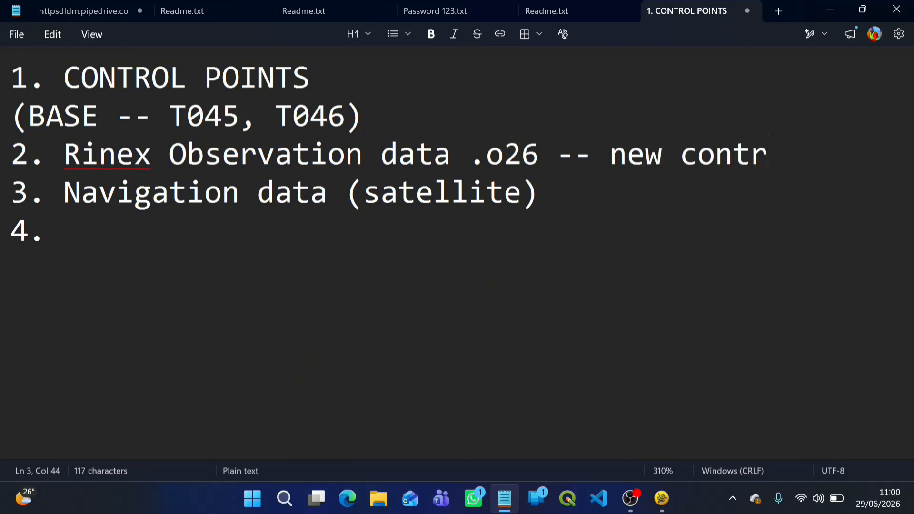
pyautogui.write('ol points')
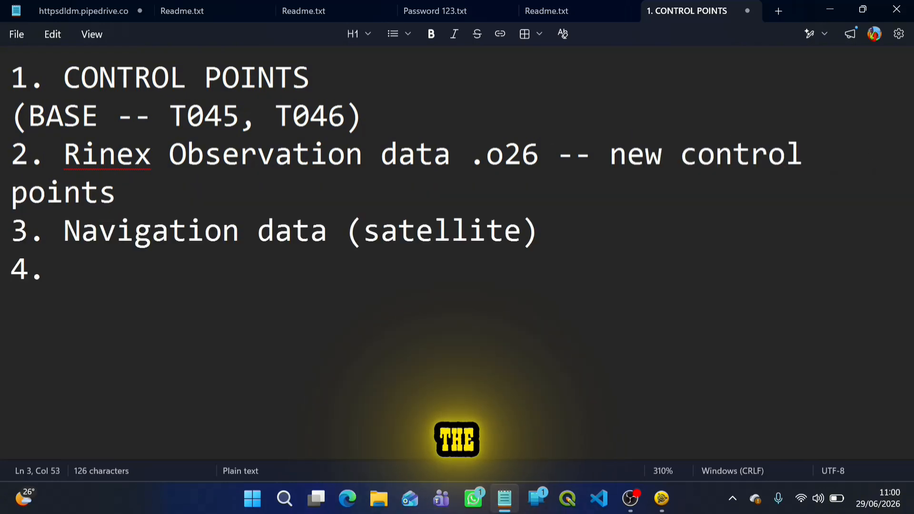
pyautogui.press('BackSpace')
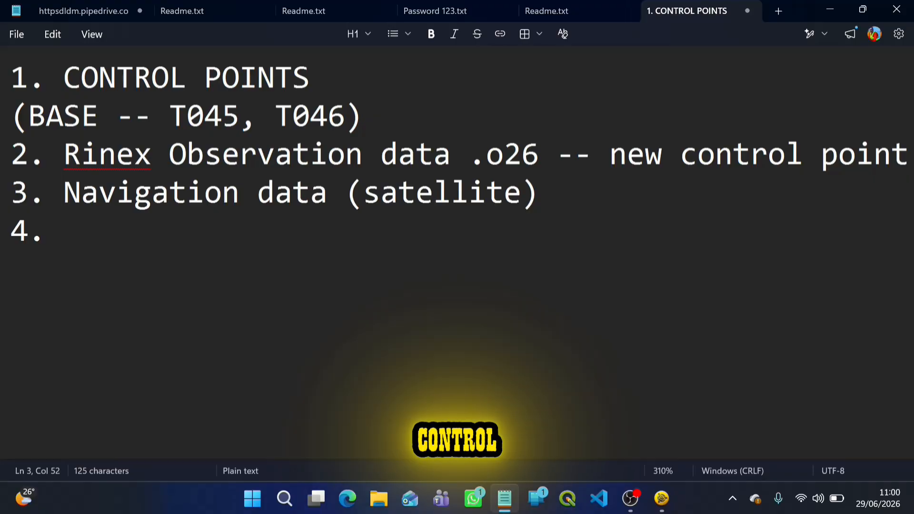
pyautogui.scroll(-1, 544, 151)
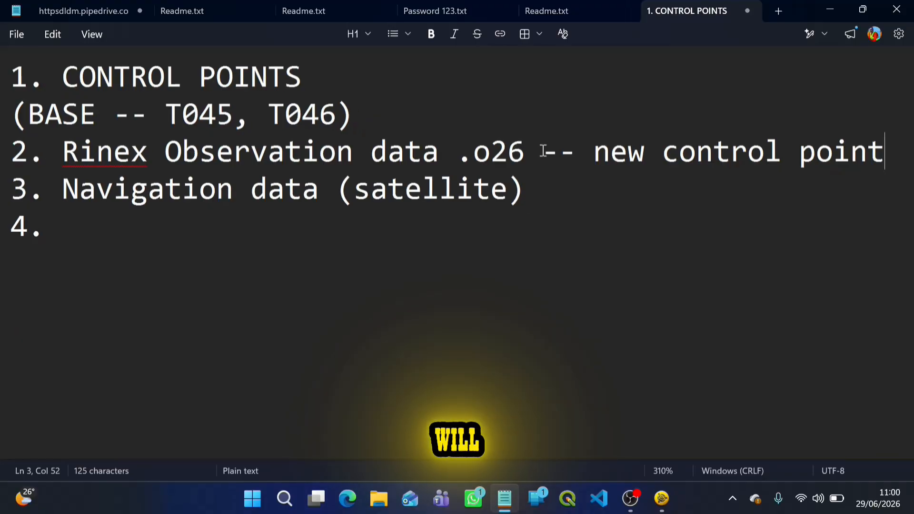
pyautogui.rightClick(543, 151)
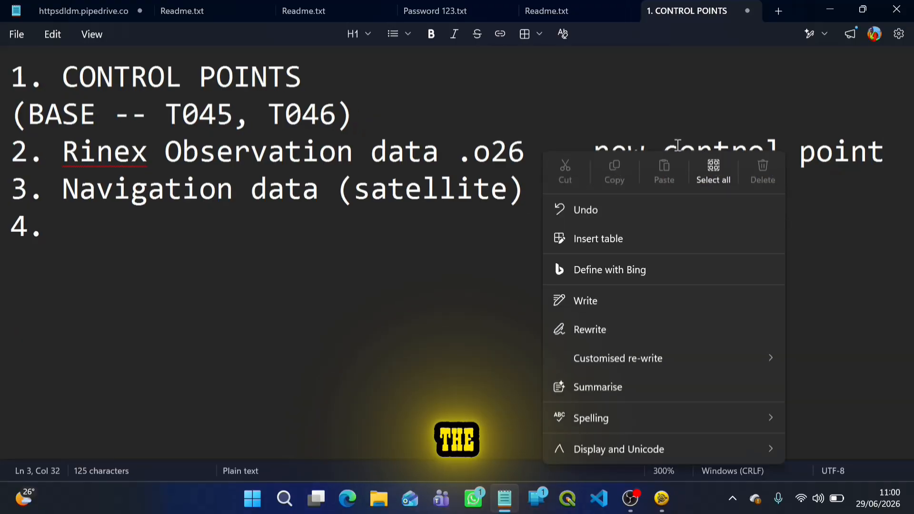
pyautogui.click(888, 156)
pyautogui.write('s')
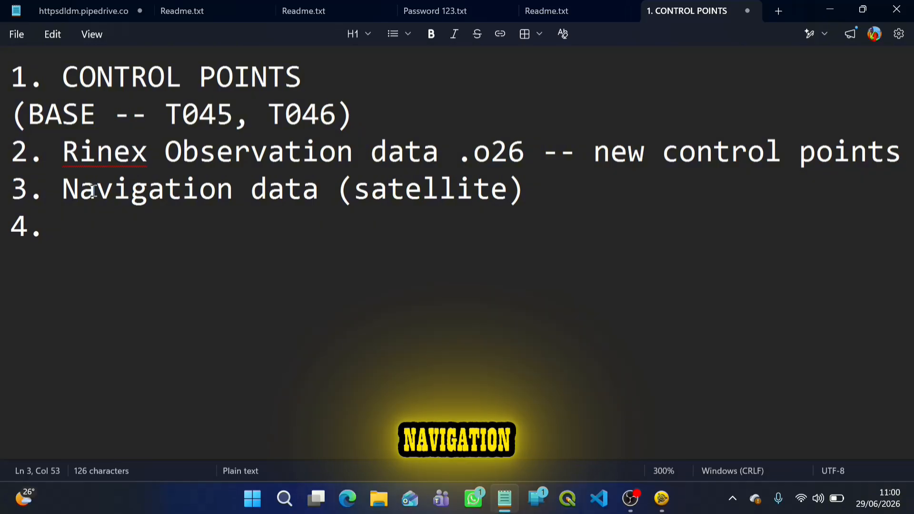
pyautogui.press('Down')
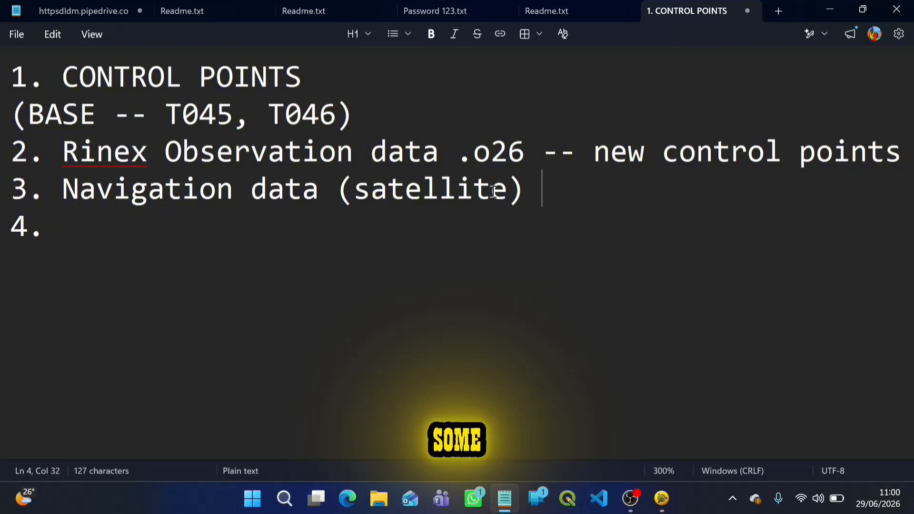
pyautogui.moveTo(62, 153); pyautogui.dragTo(442, 157)
pyautogui.click(304, 178)
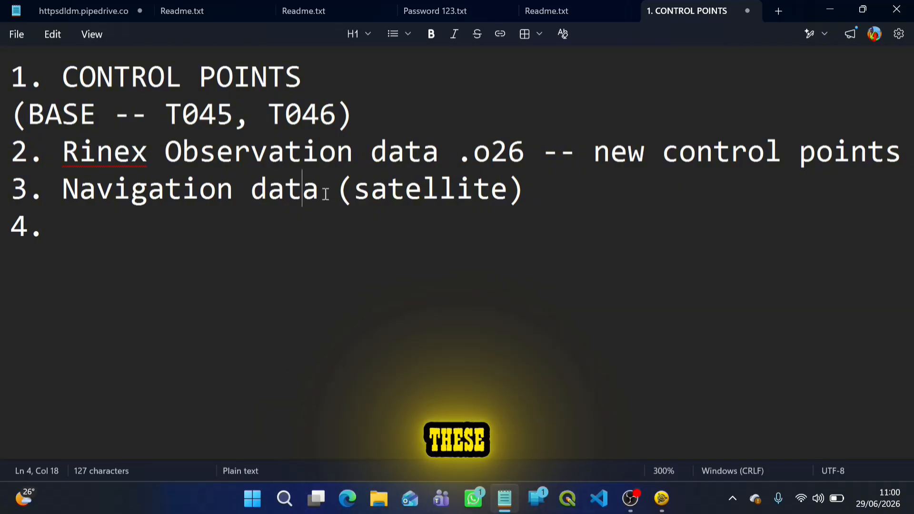
pyautogui.moveTo(61, 189); pyautogui.dragTo(502, 214)
pyautogui.click(175, 216)
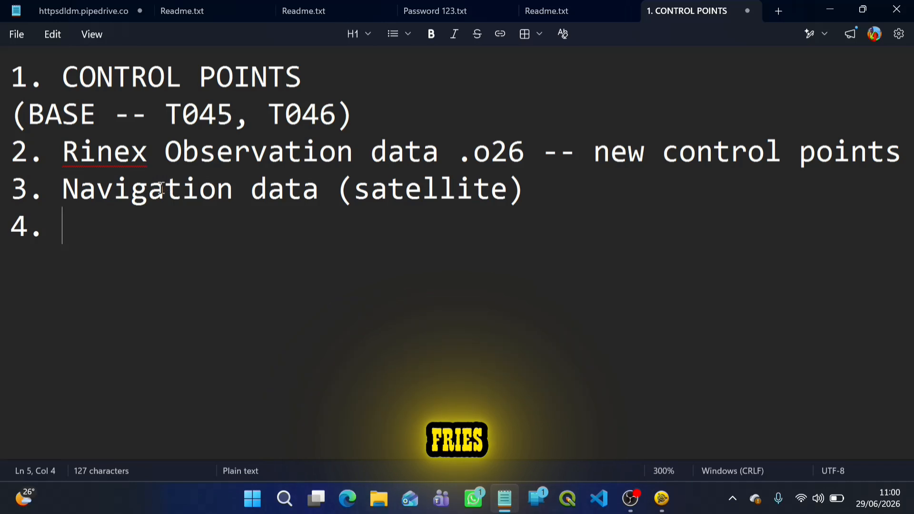
# Append "-- navigation files" to the Navigation data (satellite) item.
pyautogui.write('-- ')
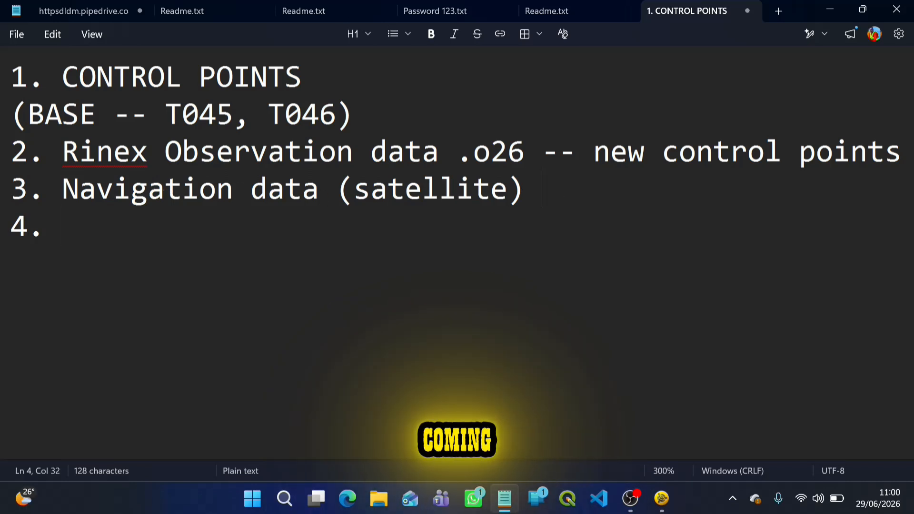
pyautogui.write('n')
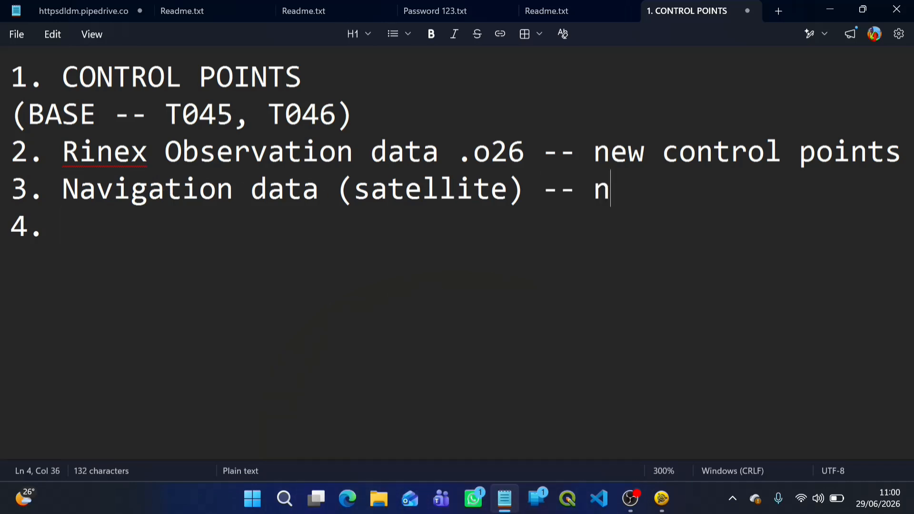
pyautogui.write('avigation f')
pyautogui.press('BackSpace')
pyautogui.press('BackSpace')
pyautogui.write('igation files')
# Fill in the fourth list item as "ephemerides (sat infos)" and start a new line below it.
pyautogui.click(260, 241)
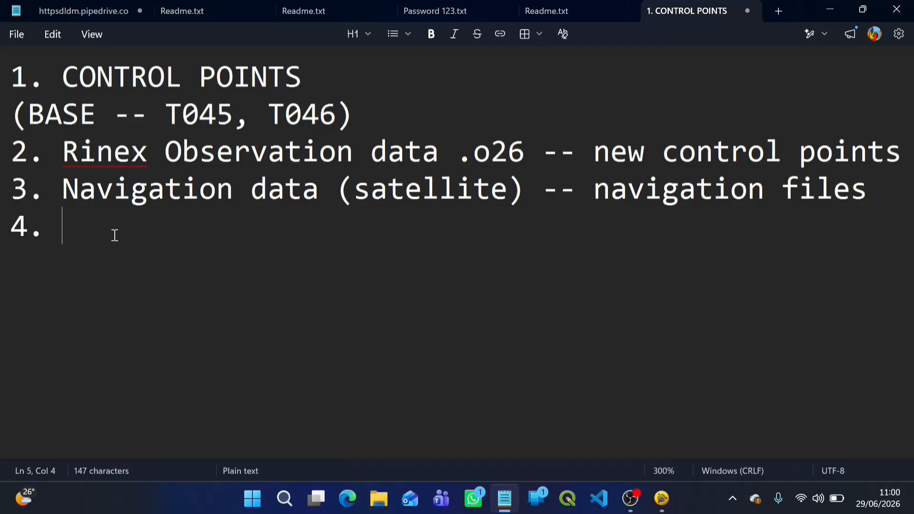
pyautogui.write('ephermerid')
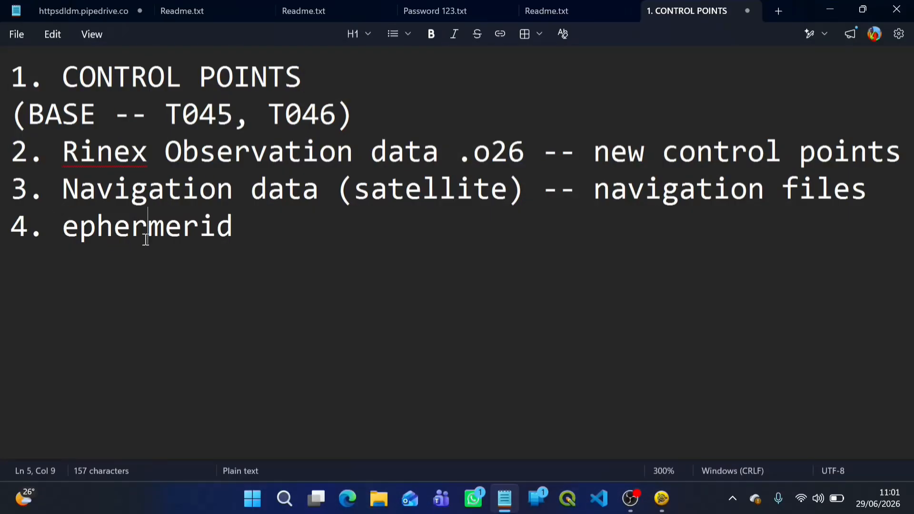
pyautogui.press('BackSpace')
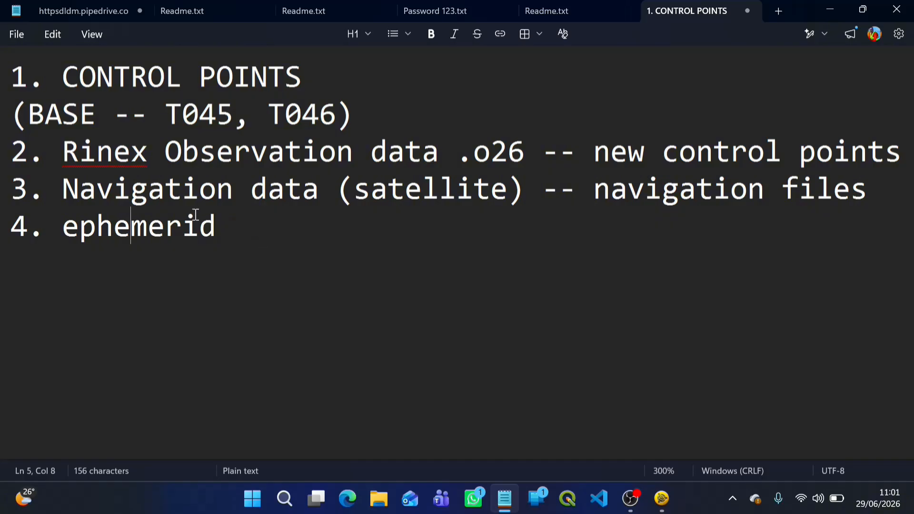
pyautogui.click(220, 229)
pyautogui.write('es')
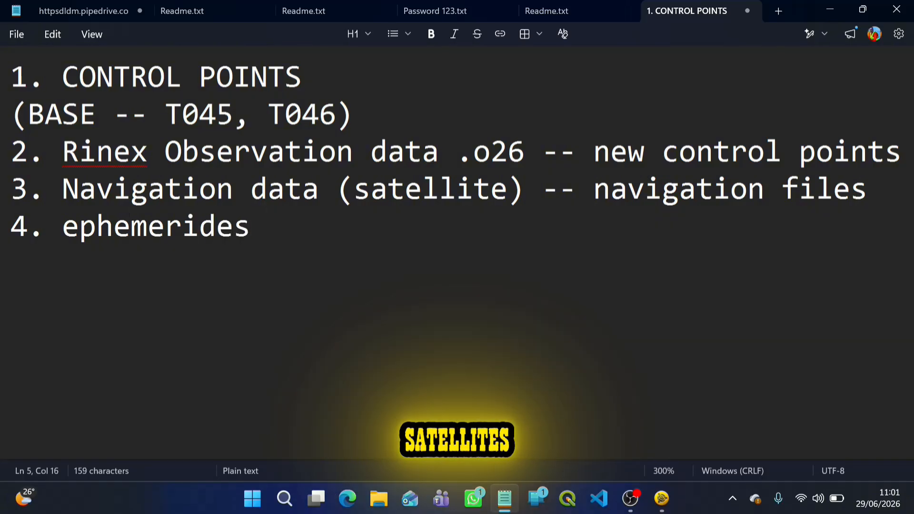
pyautogui.write(' (s')
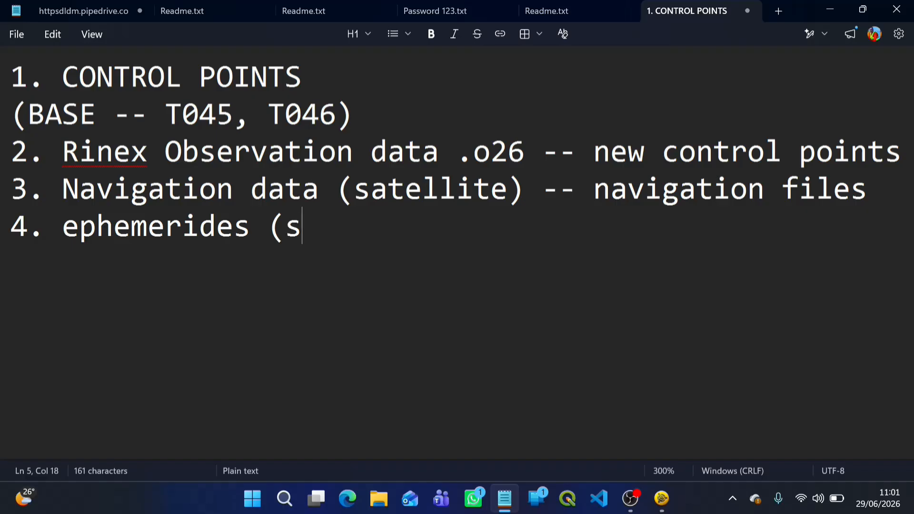
pyautogui.write('at inf')
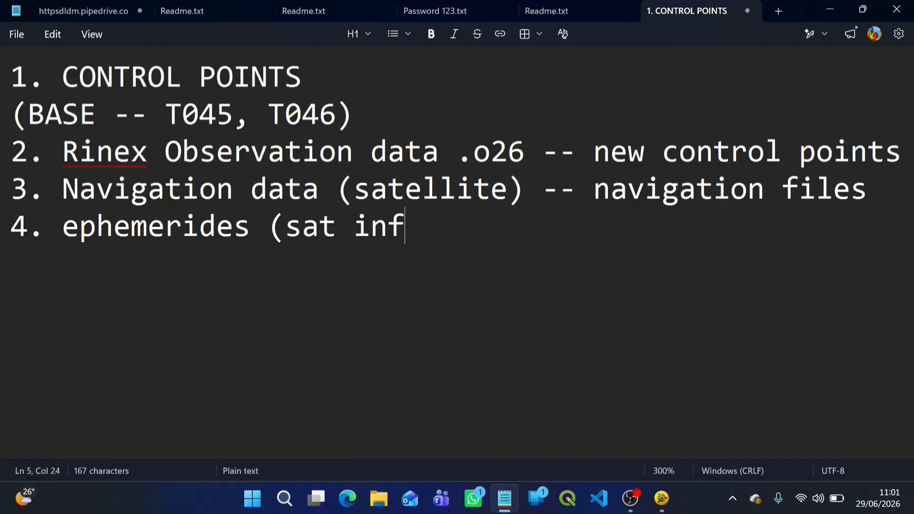
pyautogui.write('os)')
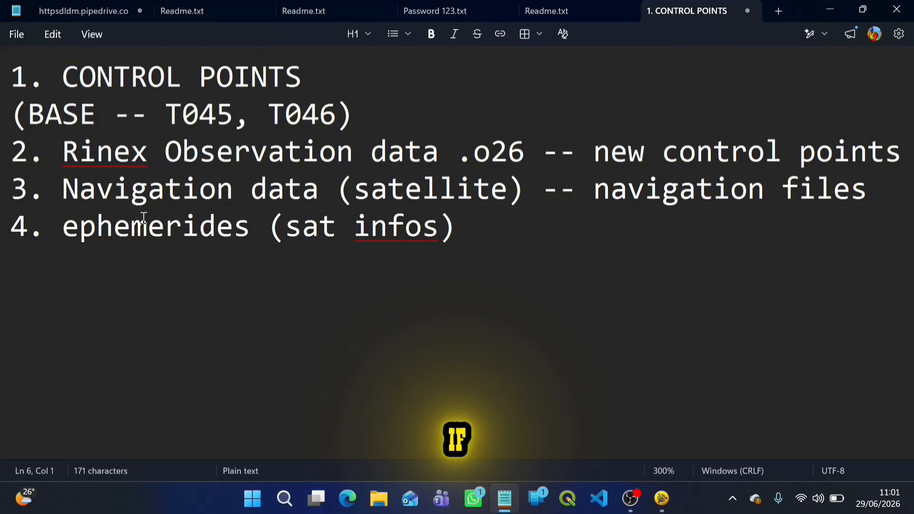
pyautogui.moveTo(556, 276); pyautogui.dragTo(216, 226)
pyautogui.hotkey('ctrl', 'a')
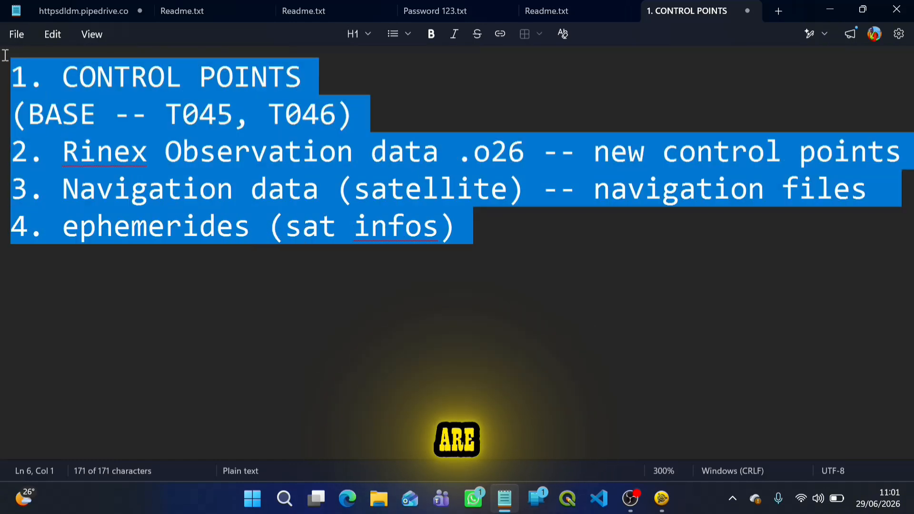
pyautogui.click(175, 214)
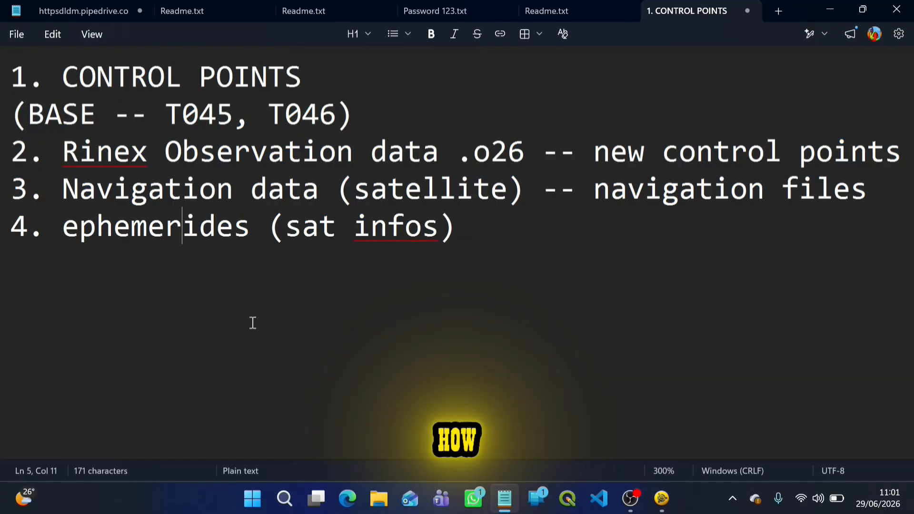
pyautogui.moveTo(453, 253); pyautogui.dragTo(20, 71)
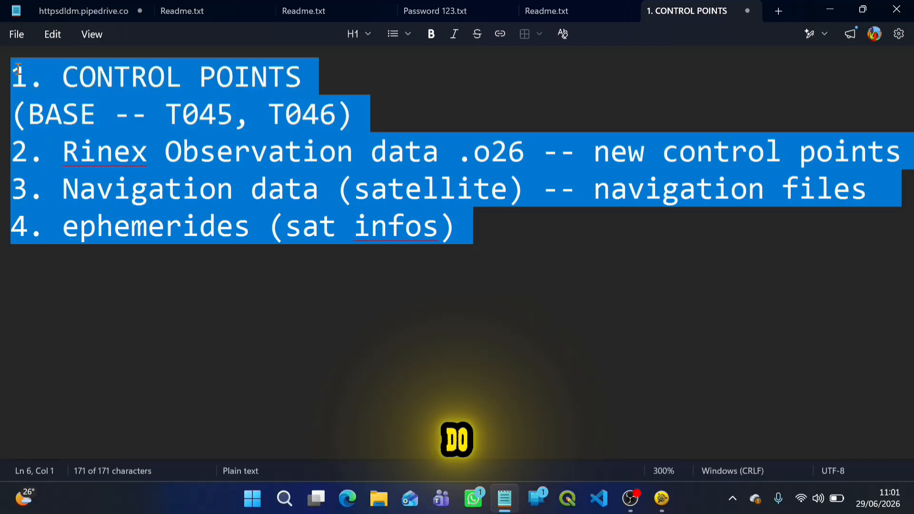
pyautogui.click(221, 246)
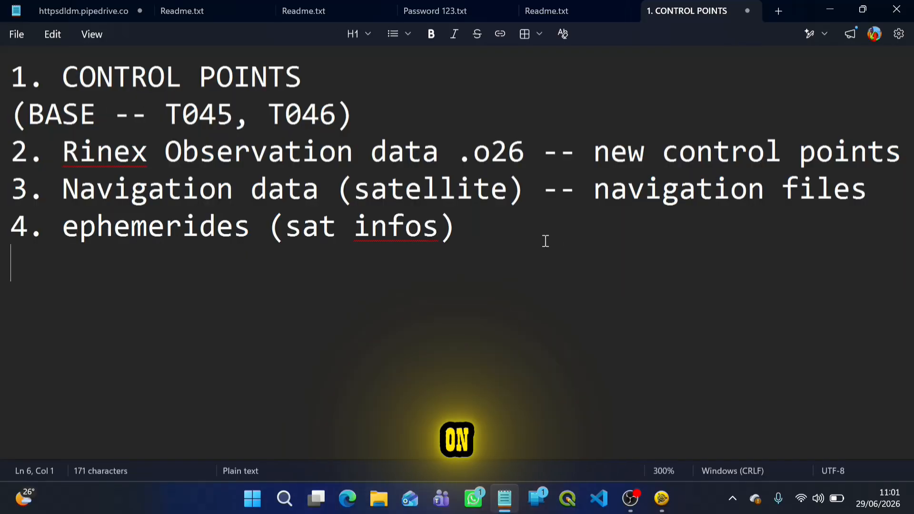
pyautogui.moveTo(546, 241); pyautogui.dragTo(14, 71)
pyautogui.click(303, 283)
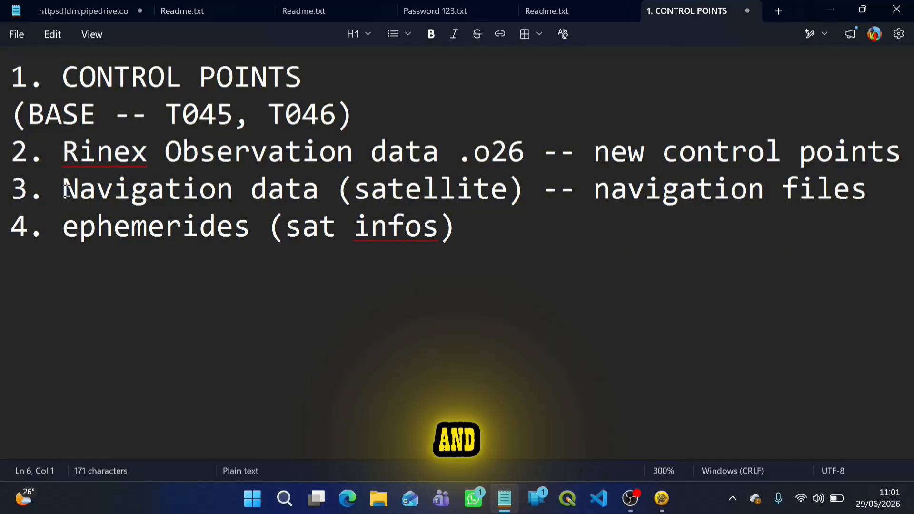
pyautogui.moveTo(62, 188); pyautogui.dragTo(506, 249)
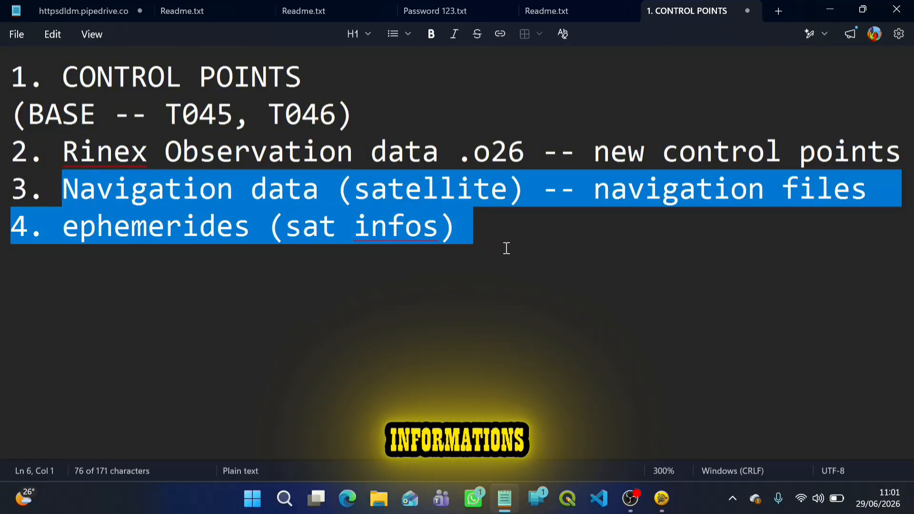
pyautogui.click(416, 289)
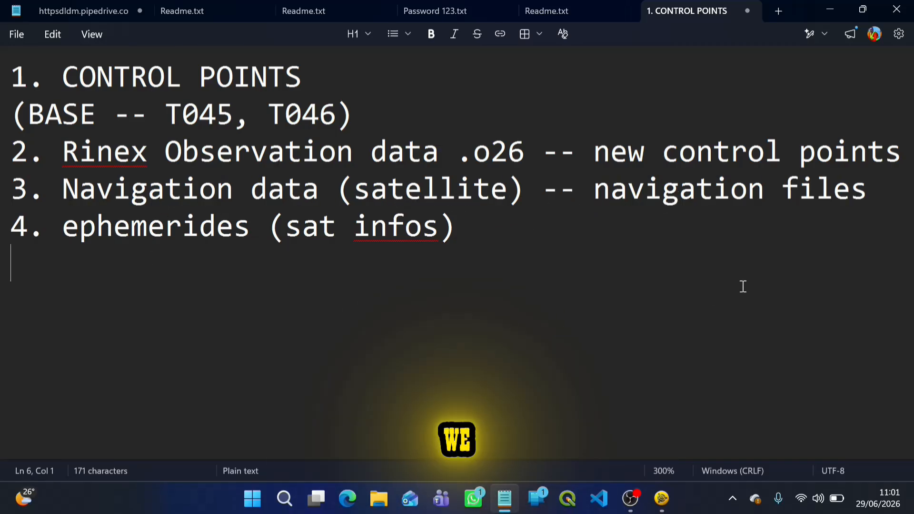
# Minimise the notes and the Trimble Business Center window to get to the desktop.
pyautogui.click(839, 6)
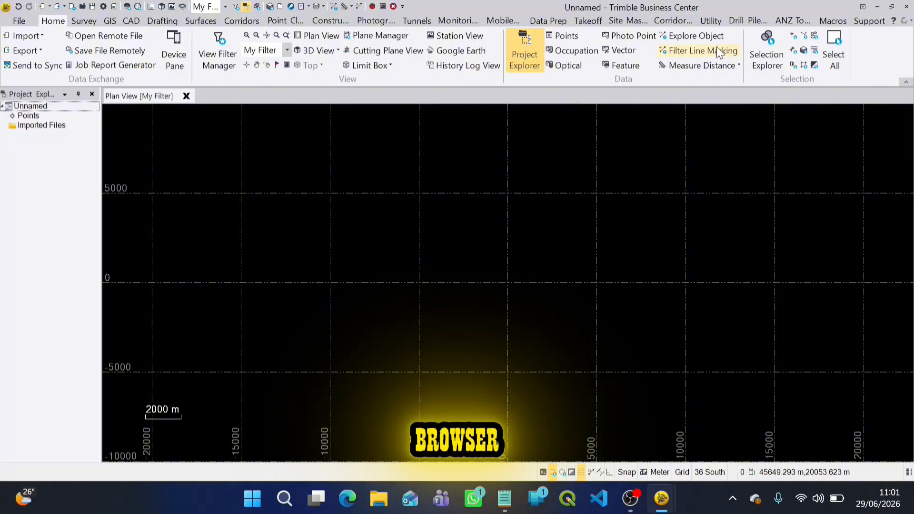
pyautogui.click(877, 6)
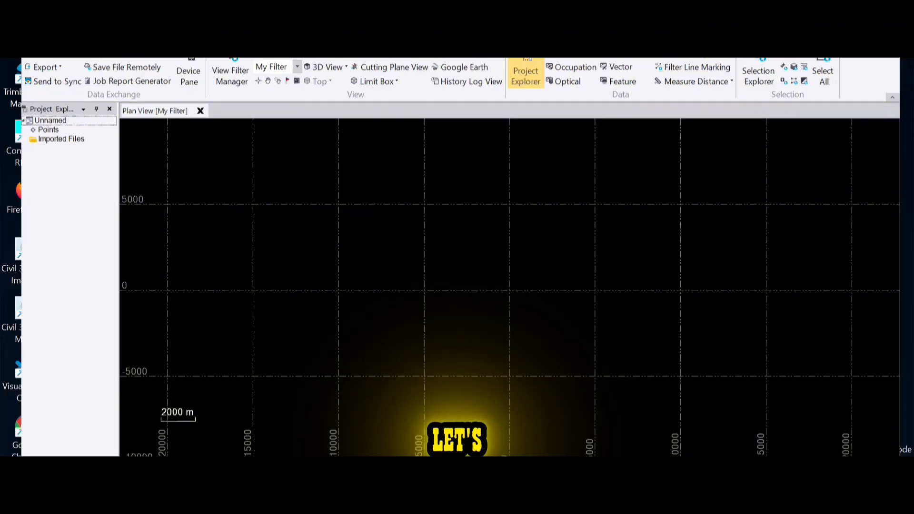